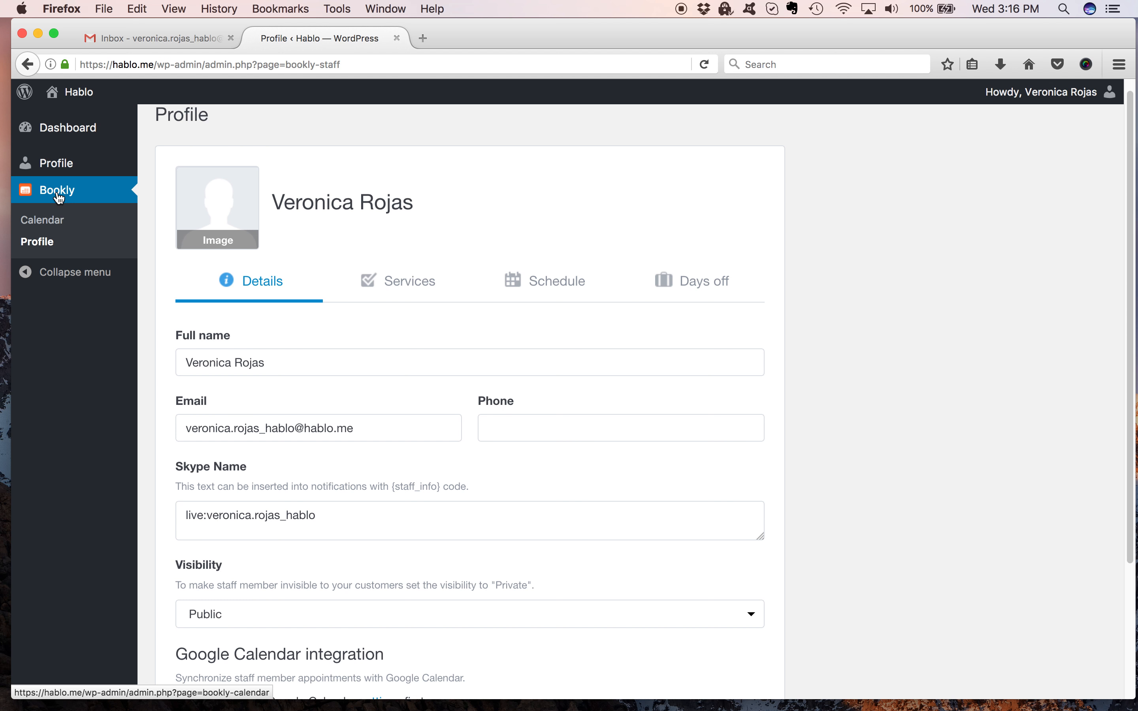
Open the staff profile's Schedule tab and review the current weekly working hours and breaks.
left_click(43, 251)
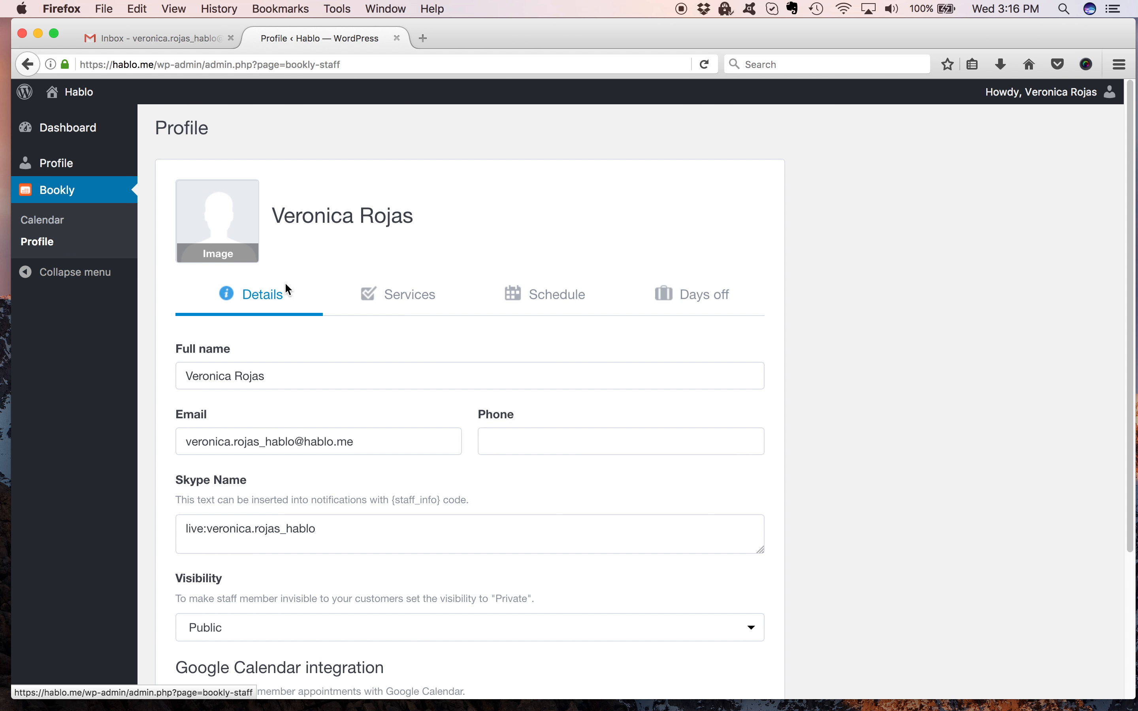
scroll(1114, 254, "down", 5)
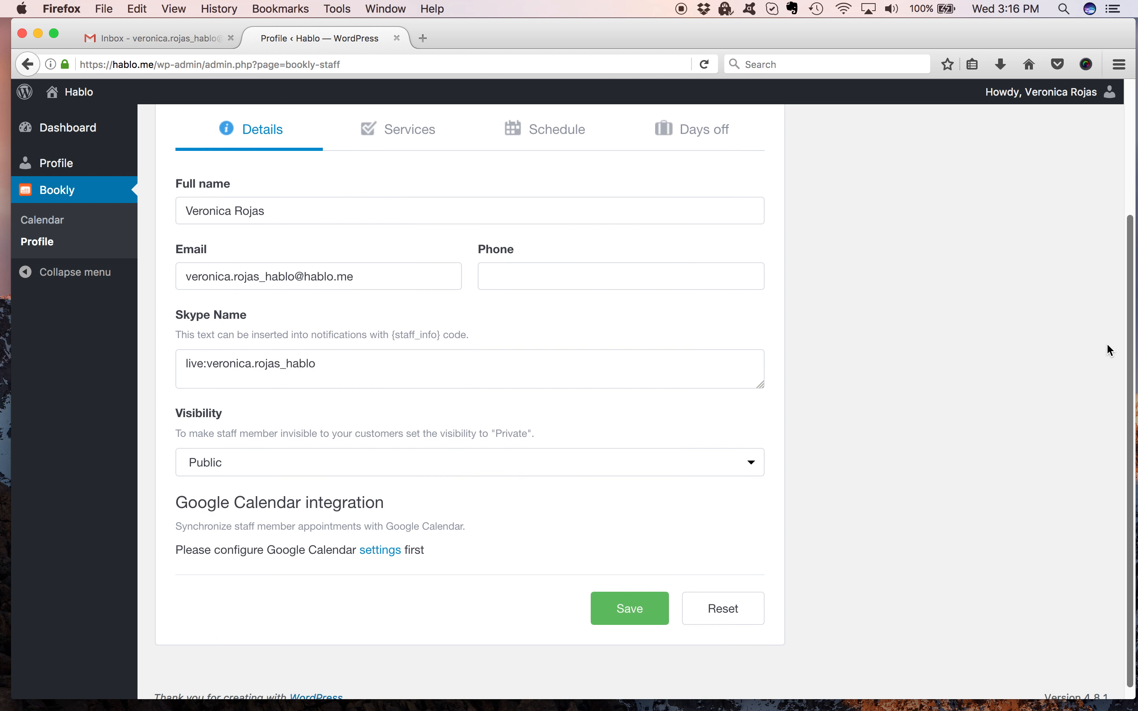
scroll(1116, 284, "up", 5)
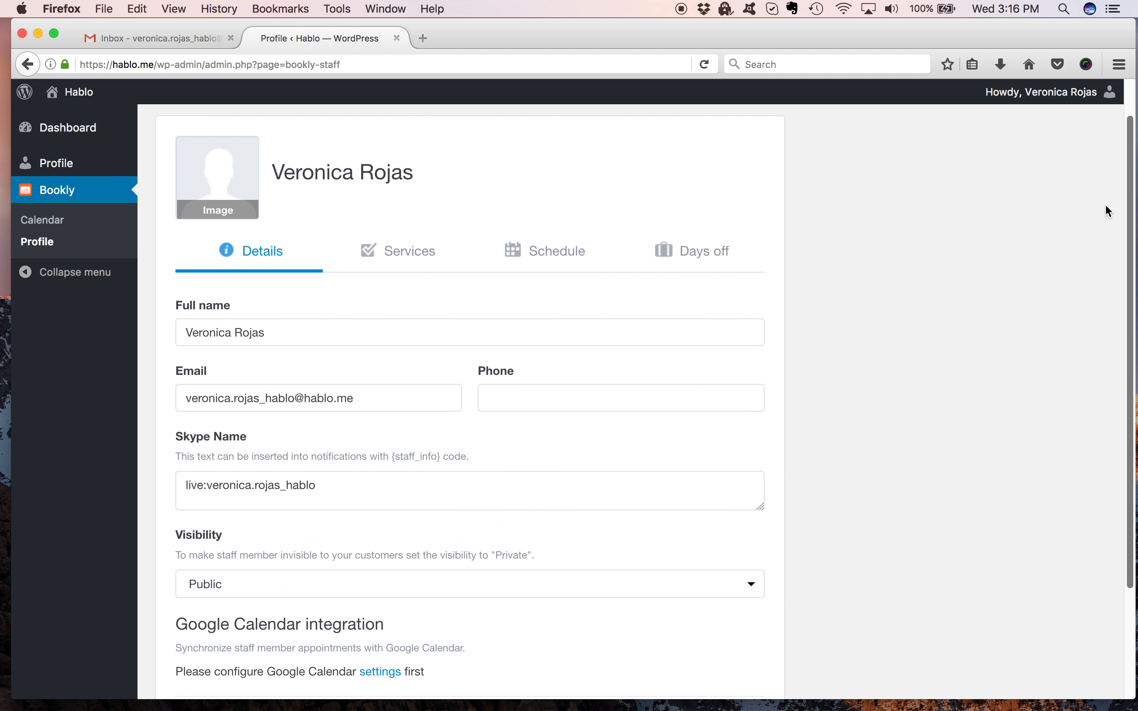
left_click(559, 266)
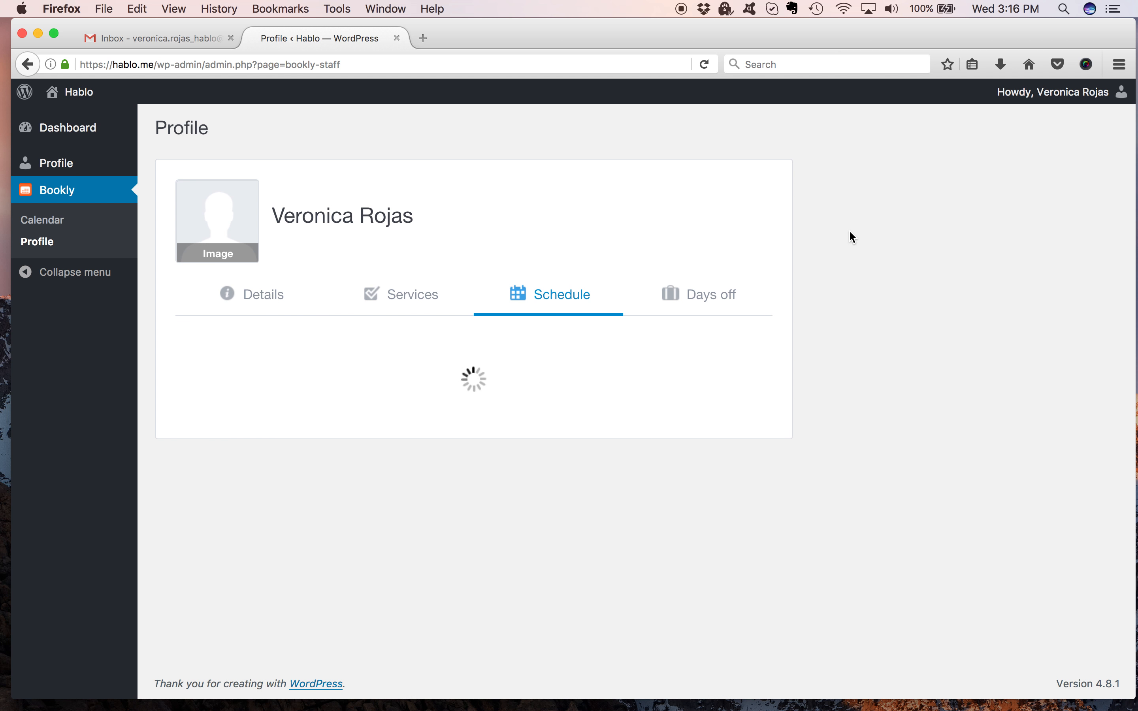
scroll(1119, 242, "down", 4)
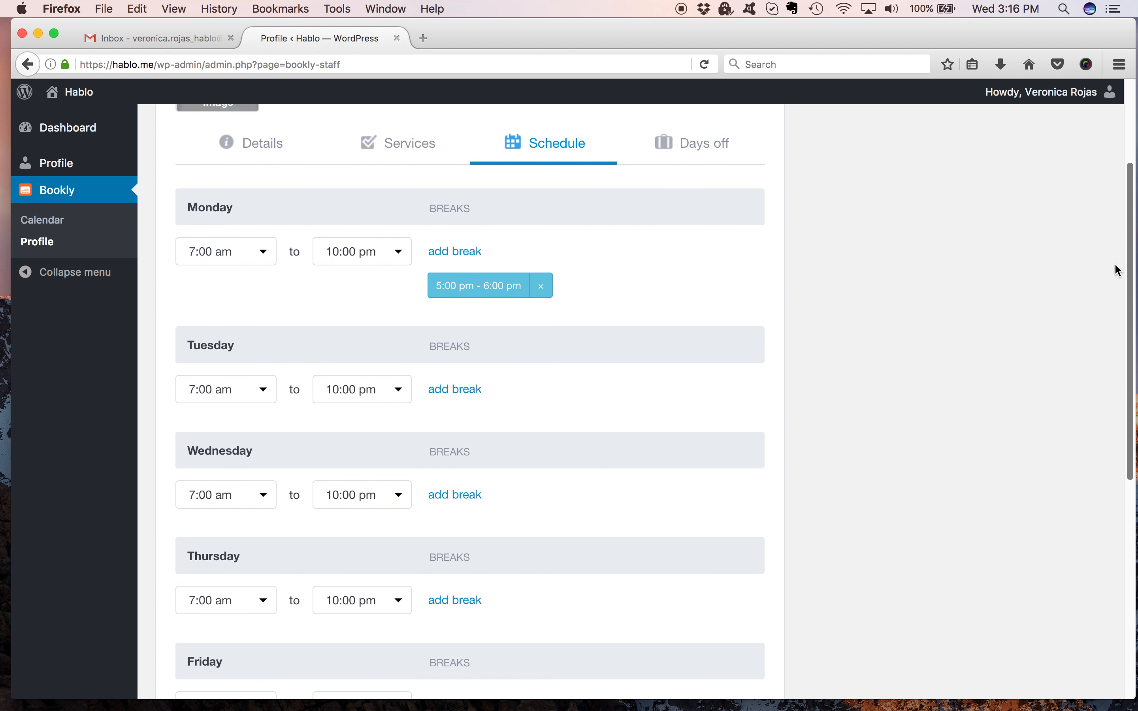
scroll(1110, 329, "down", 10)
scroll(1106, 403, "up", 8)
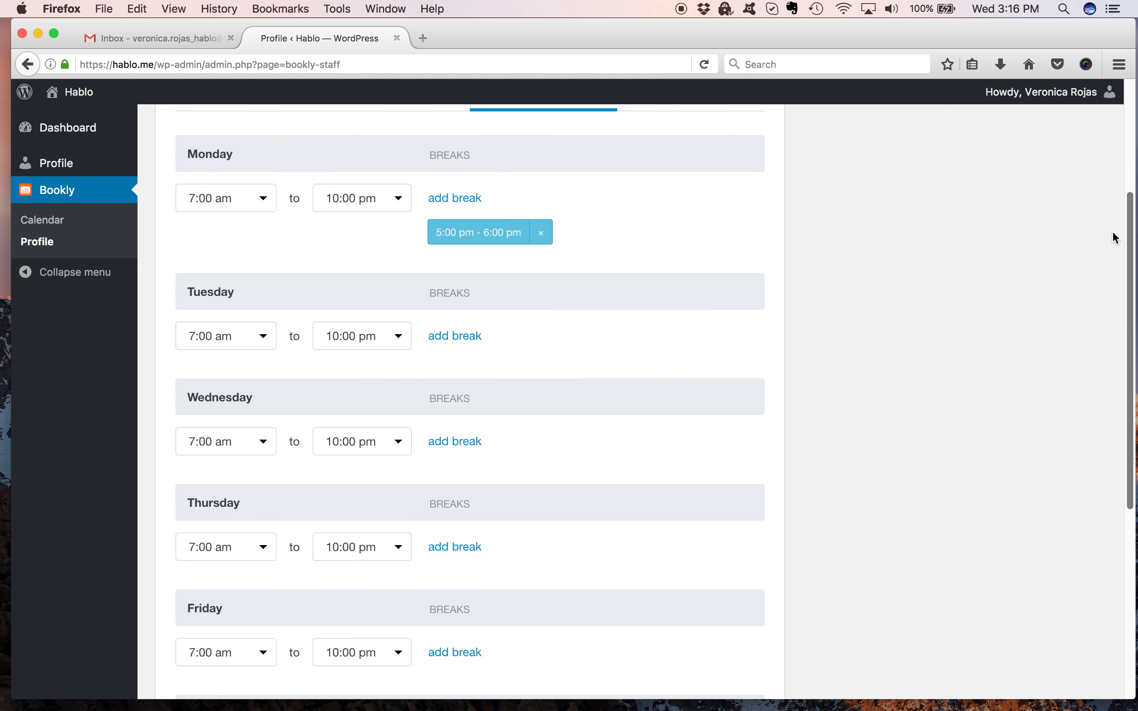
scroll(1111, 207, "up", 4)
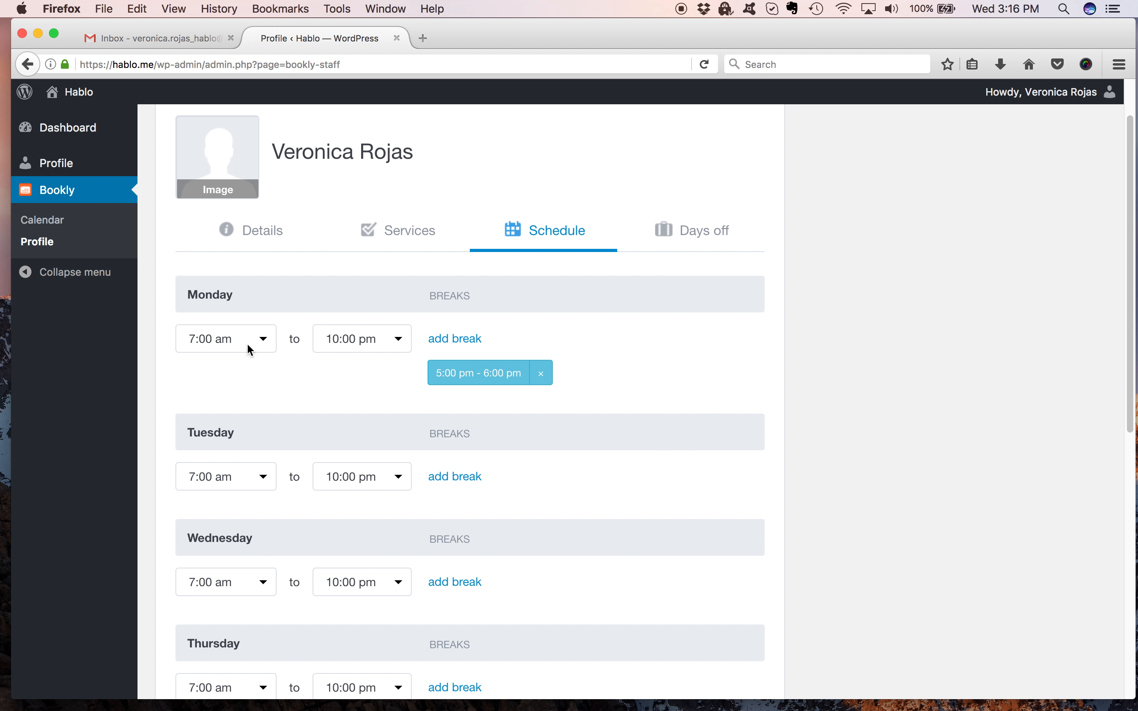
scroll(1095, 477, "down", 10)
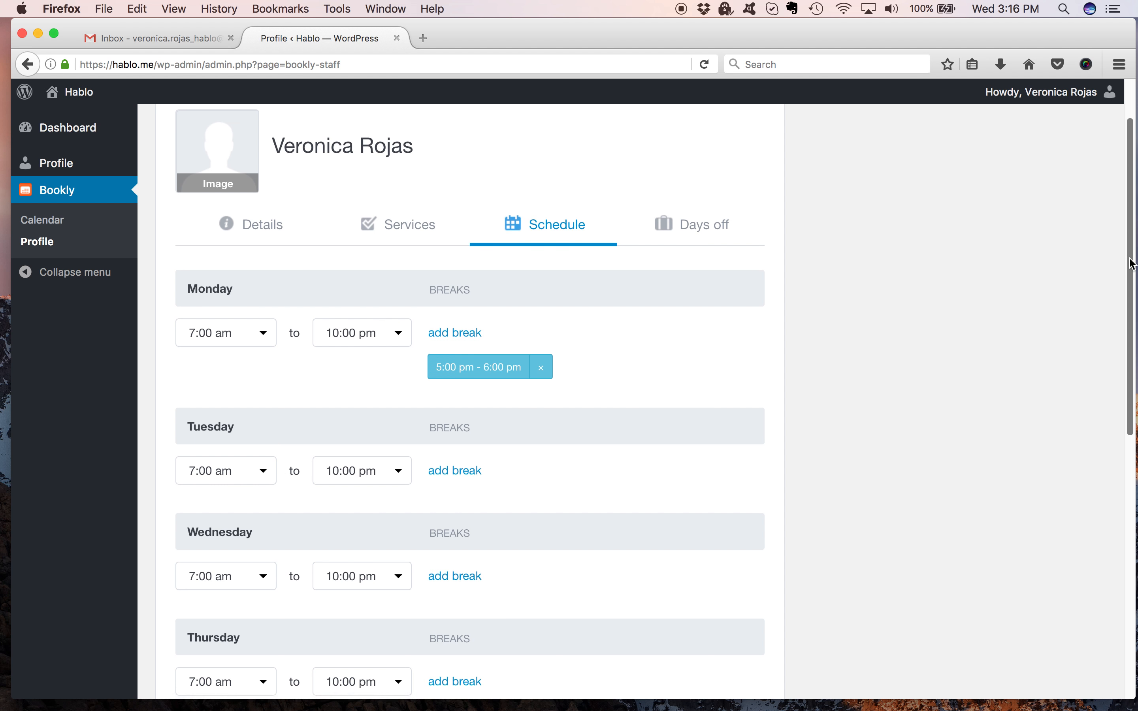
scroll(1093, 475, "up", 3)
scroll(1078, 213, "up", 6)
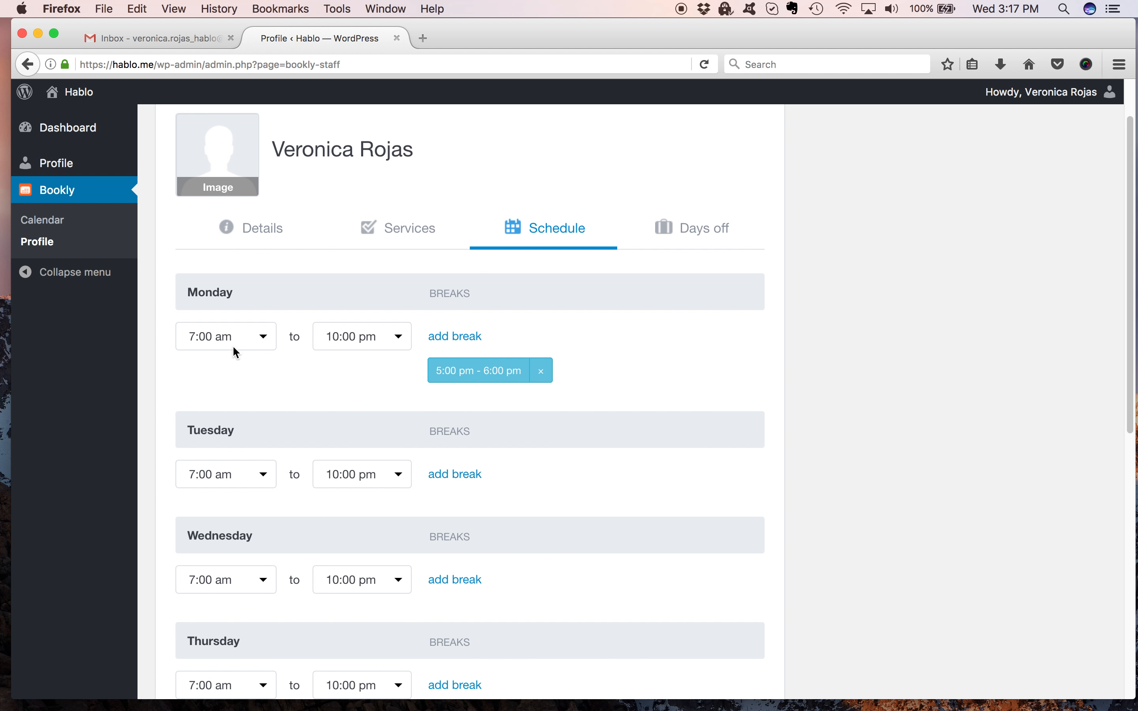
Set Monday's working hours to 4:00 pm to 8:00 pm and remove its 5:00 pm – 6:00 pm break.
left_click(266, 337)
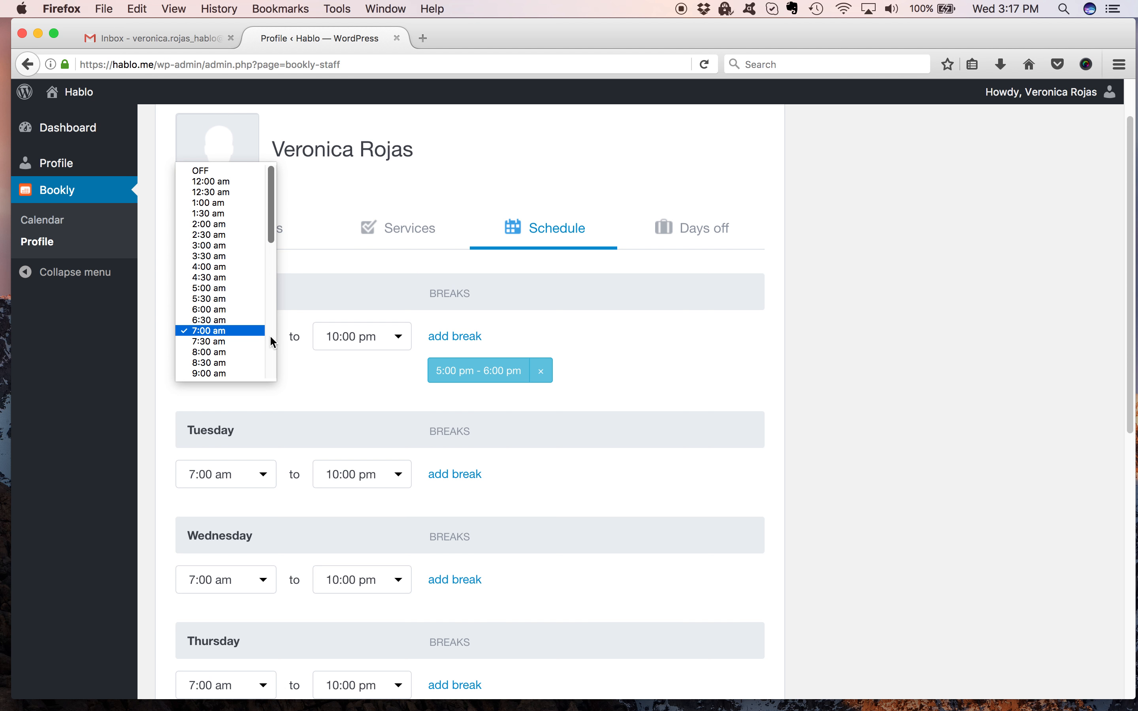
left_click(268, 335)
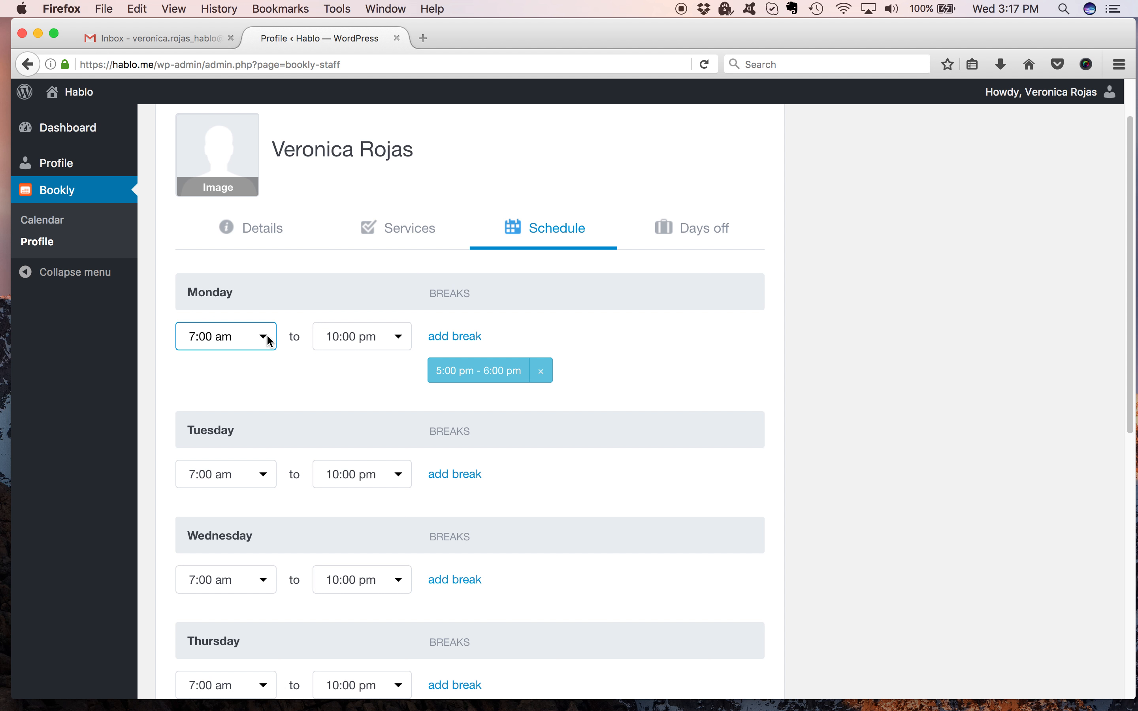
left_click(267, 336)
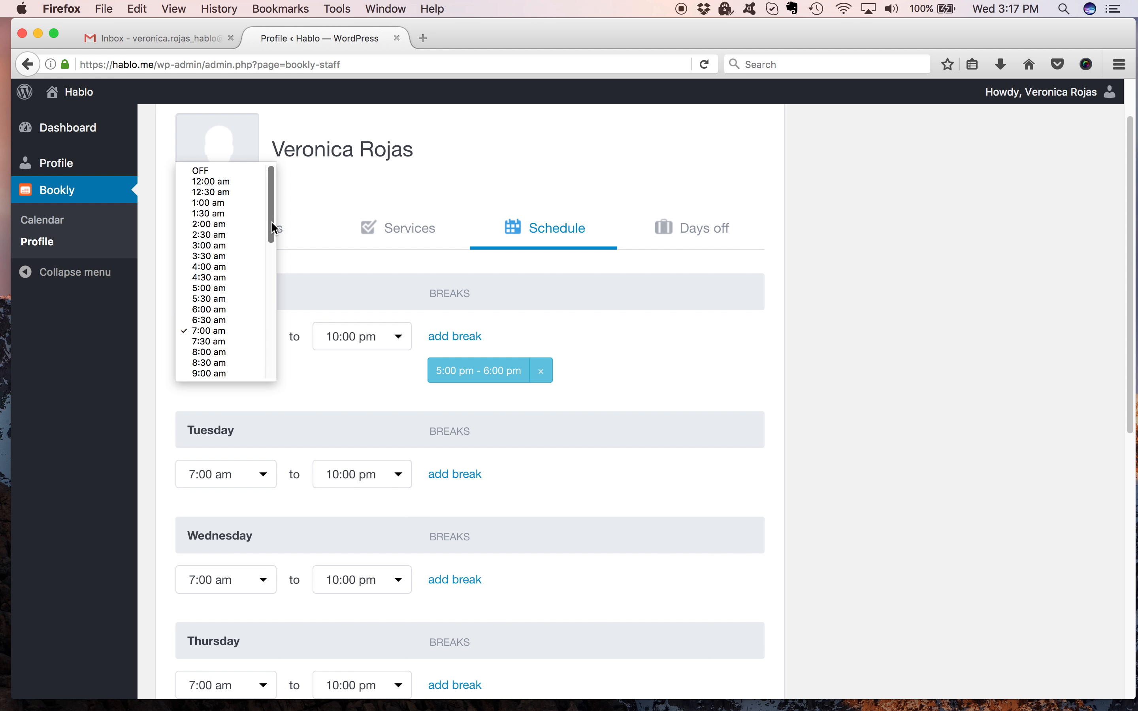
left_click_drag(271, 221, 254, 325)
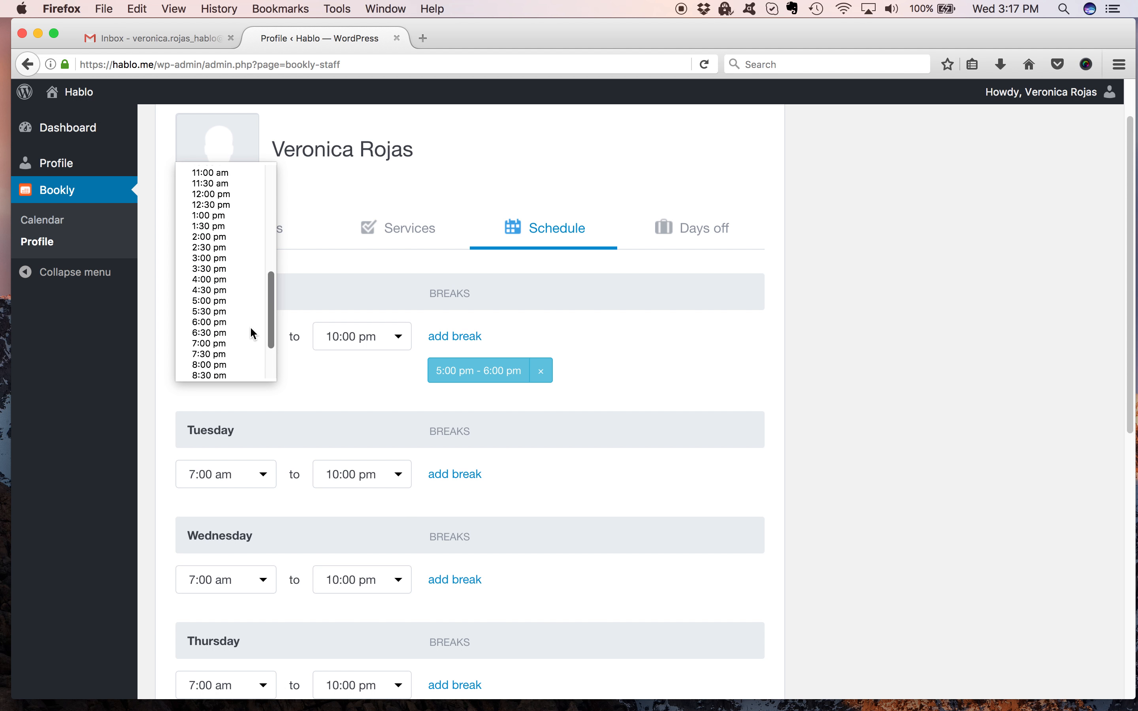
left_click(232, 281)
left_click(373, 335)
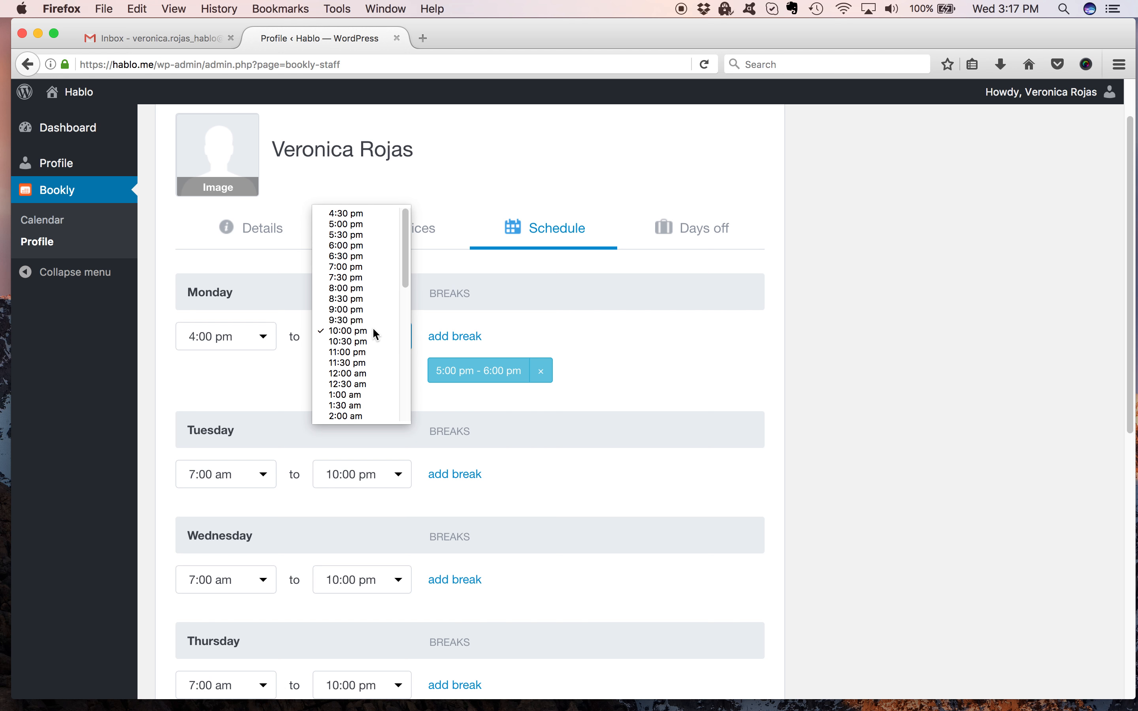
left_click(366, 287)
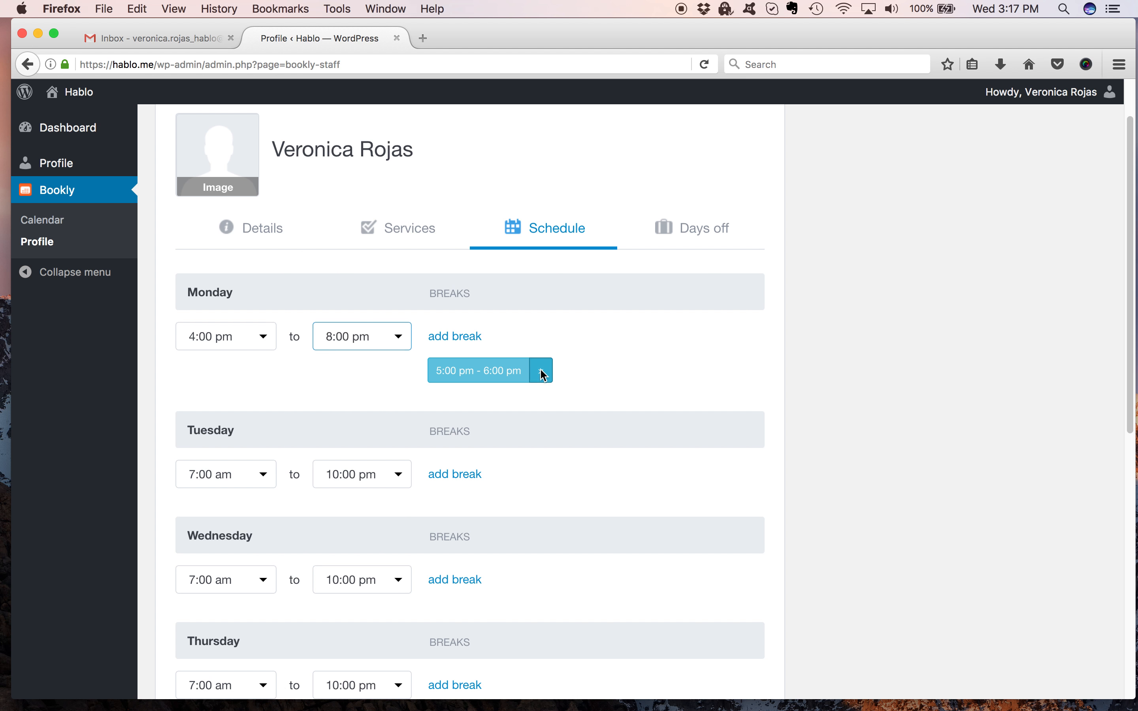
left_click(544, 372)
left_click(622, 342)
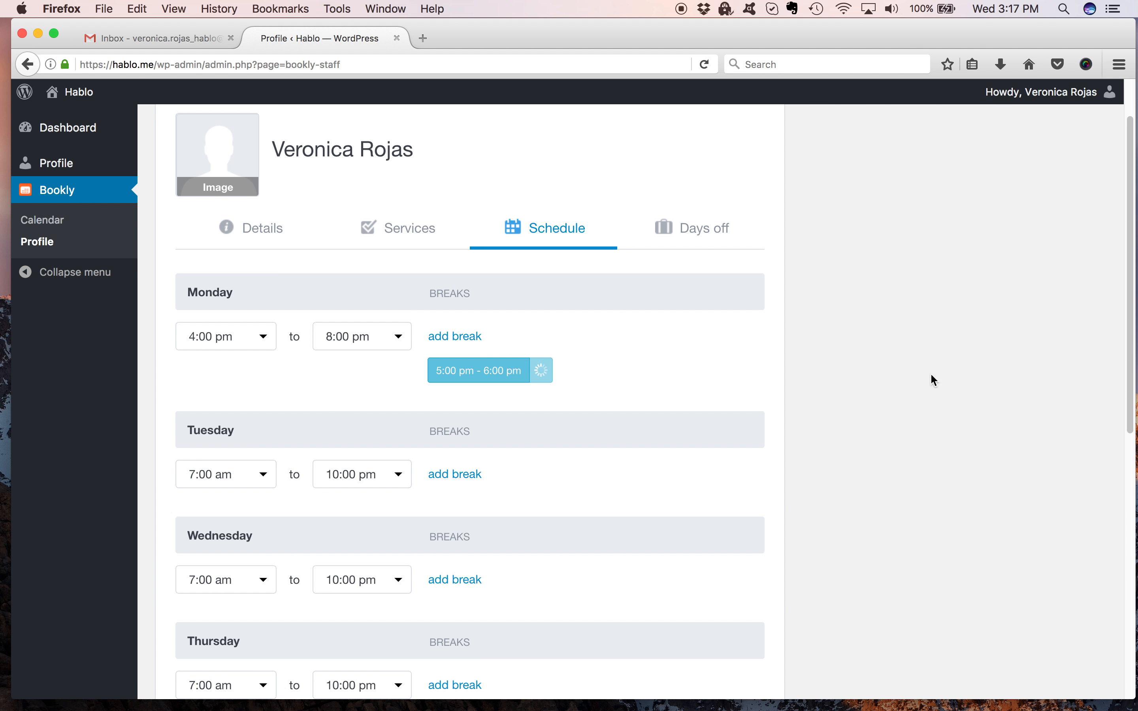
Set Tuesday's start time to 4:00 pm.
left_click_drag(1130, 184, 1122, 306)
left_click(247, 228)
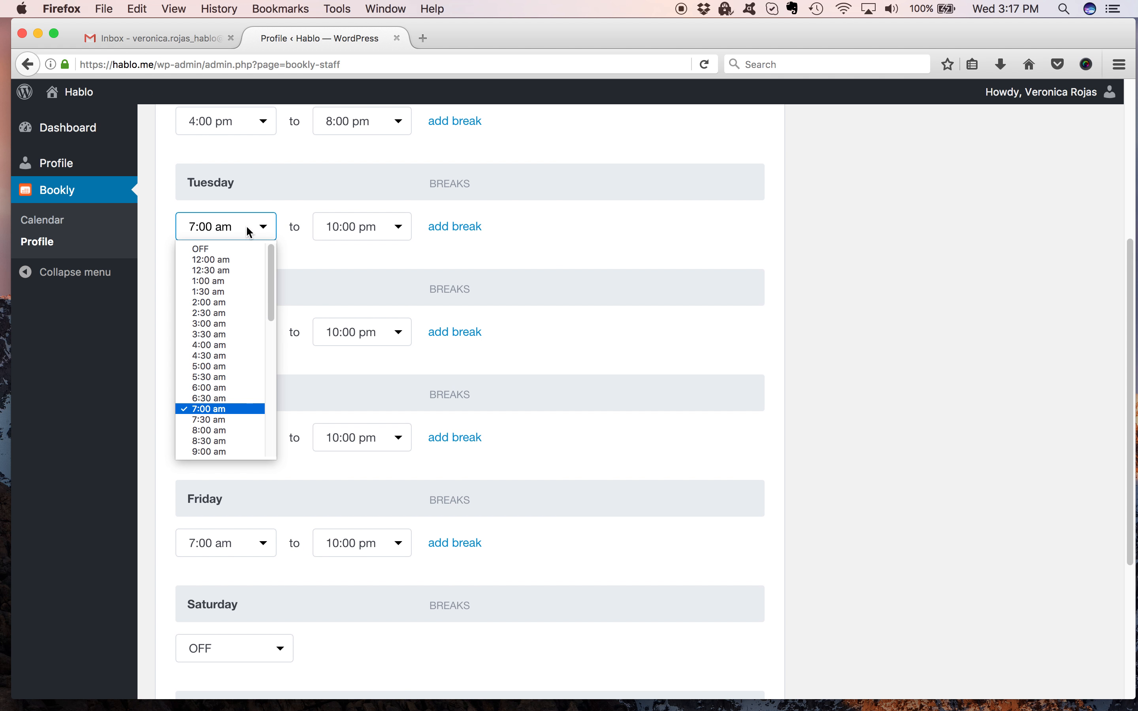
left_click_drag(265, 311, 262, 402)
left_click(239, 385)
Set Wednesday's working hours to 4:00 pm to 8:00 pm.
left_click(327, 338)
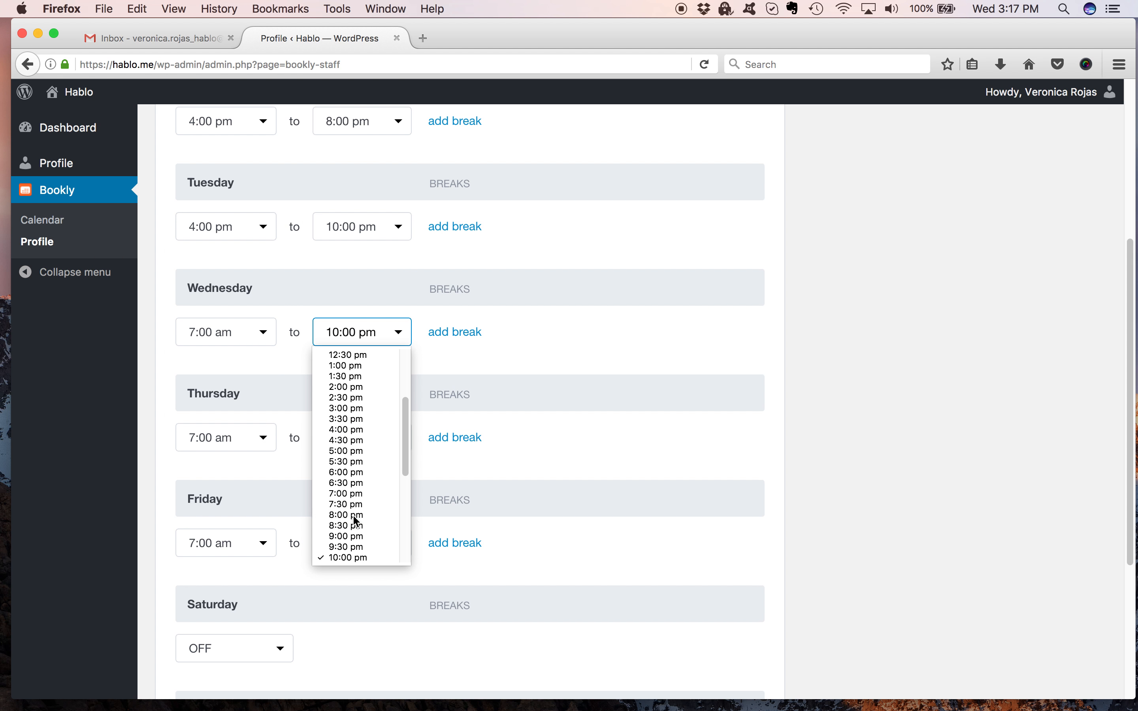
left_click(353, 513)
left_click(256, 332)
left_click(238, 491)
Set Thursday's working hours to 4:00 pm to 8:00 pm.
left_click_drag(272, 221, 249, 415)
left_click(252, 434)
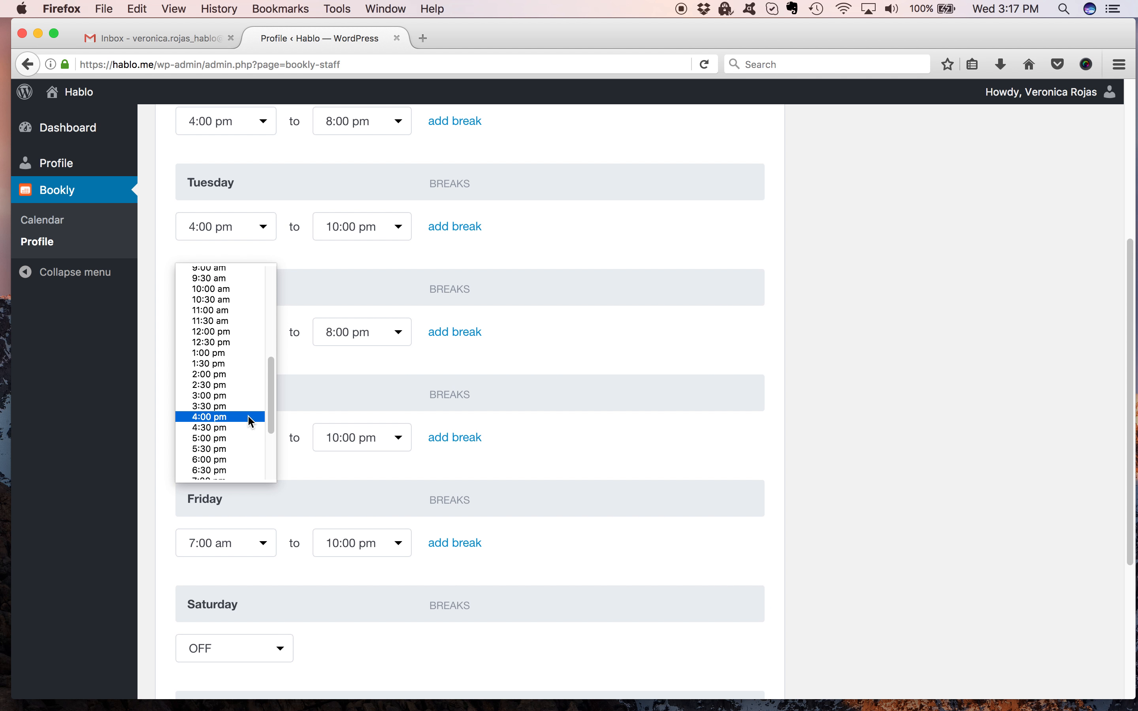
left_click(245, 417)
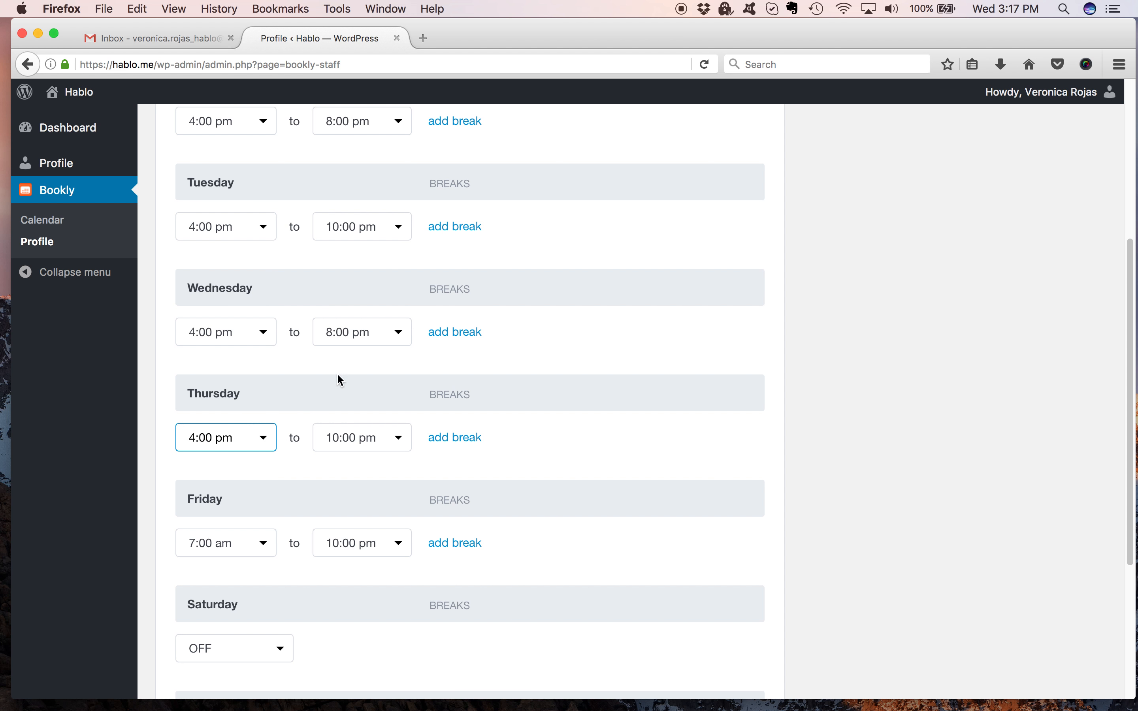
left_click(379, 430)
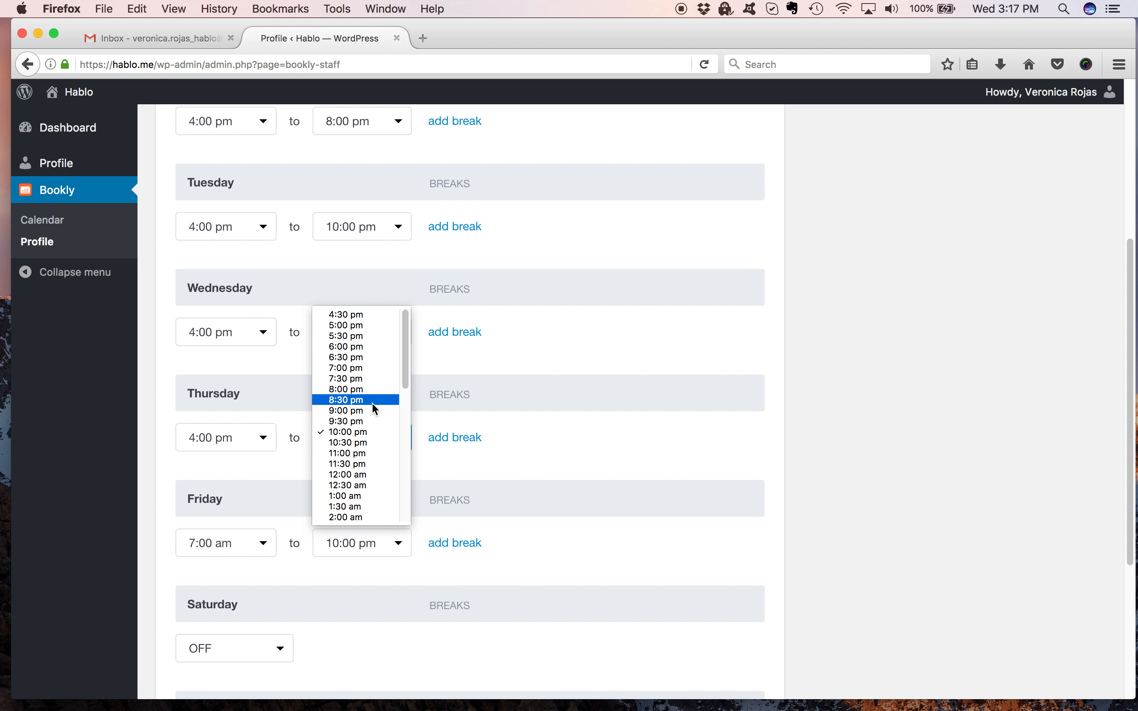
left_click(369, 391)
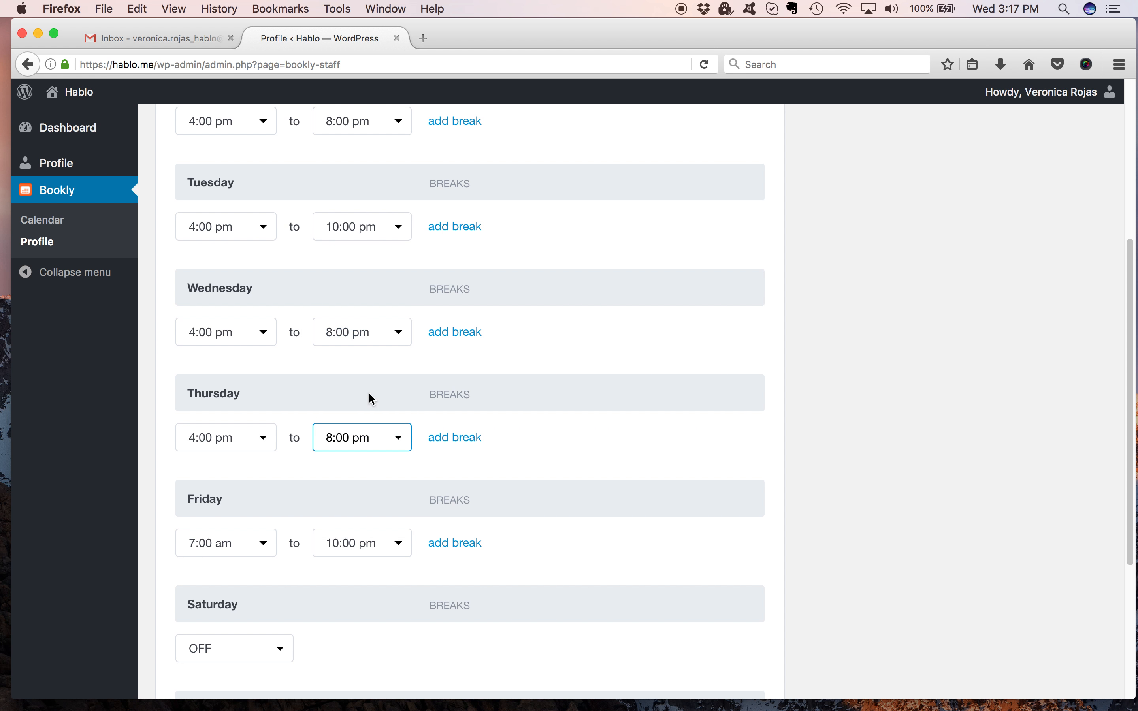
Set Friday's working hours to 4:00 pm to 8:00 pm.
left_click(253, 541)
left_click_drag(272, 423, 270, 509)
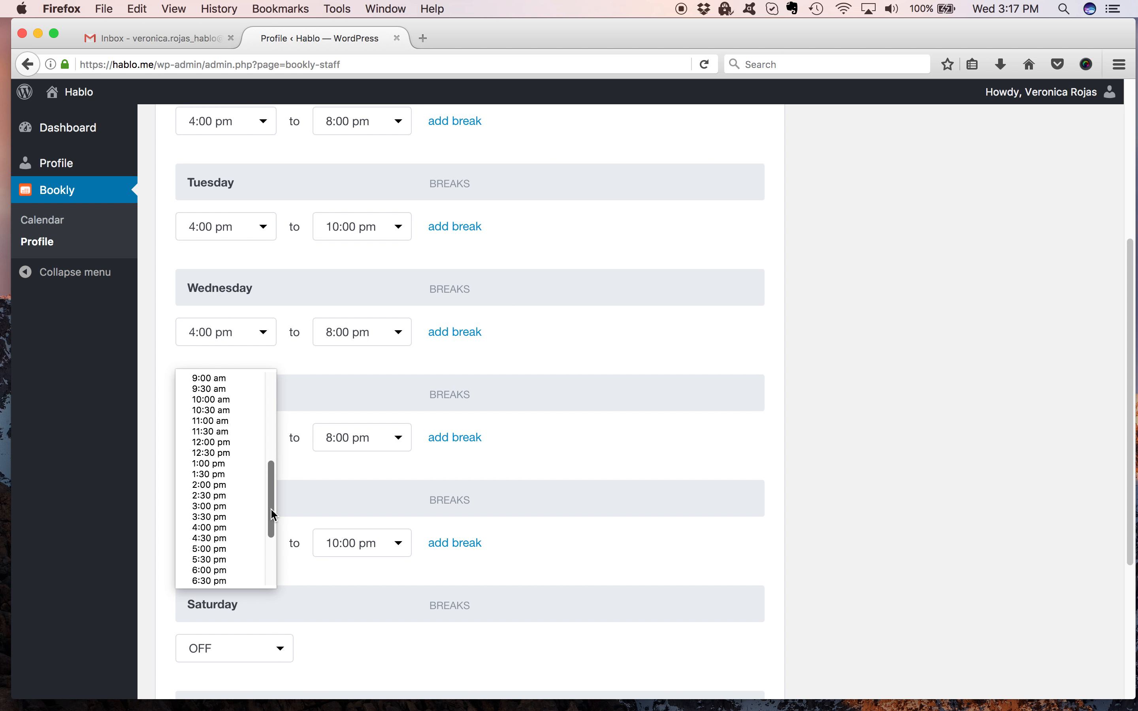
left_click(240, 526)
left_click(359, 542)
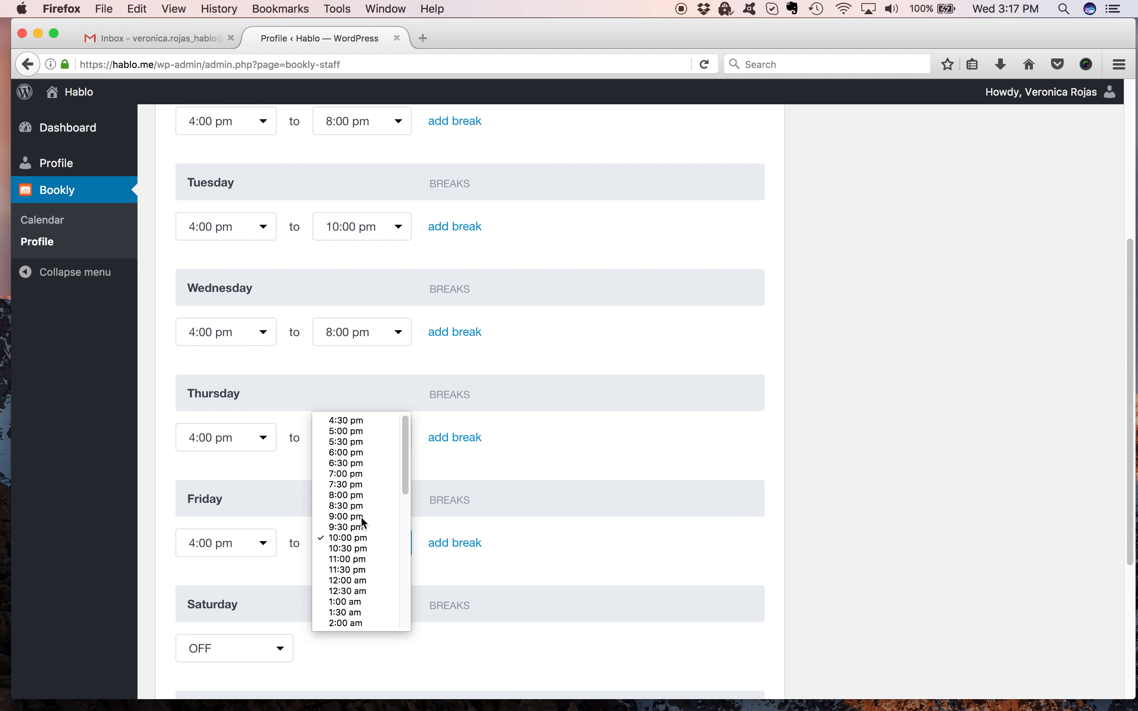
left_click(356, 495)
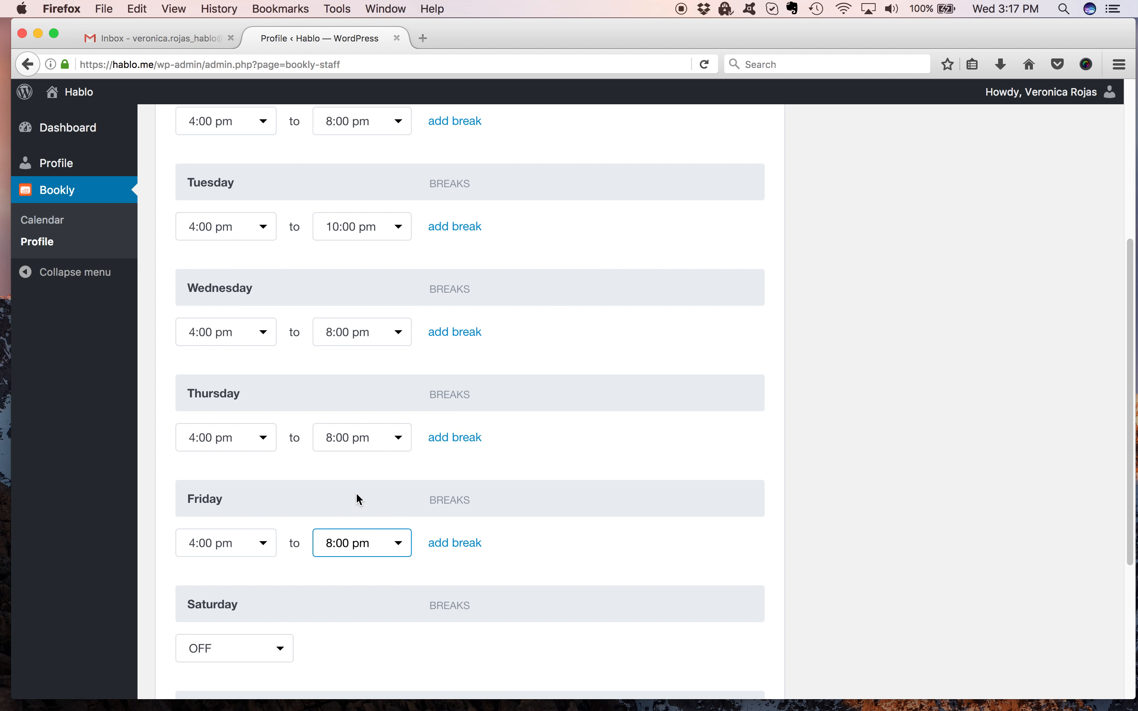
Turn Saturday on with working hours from 4:00 pm to 8:00 pm.
left_click(237, 649)
left_click_drag(288, 476, 294, 538)
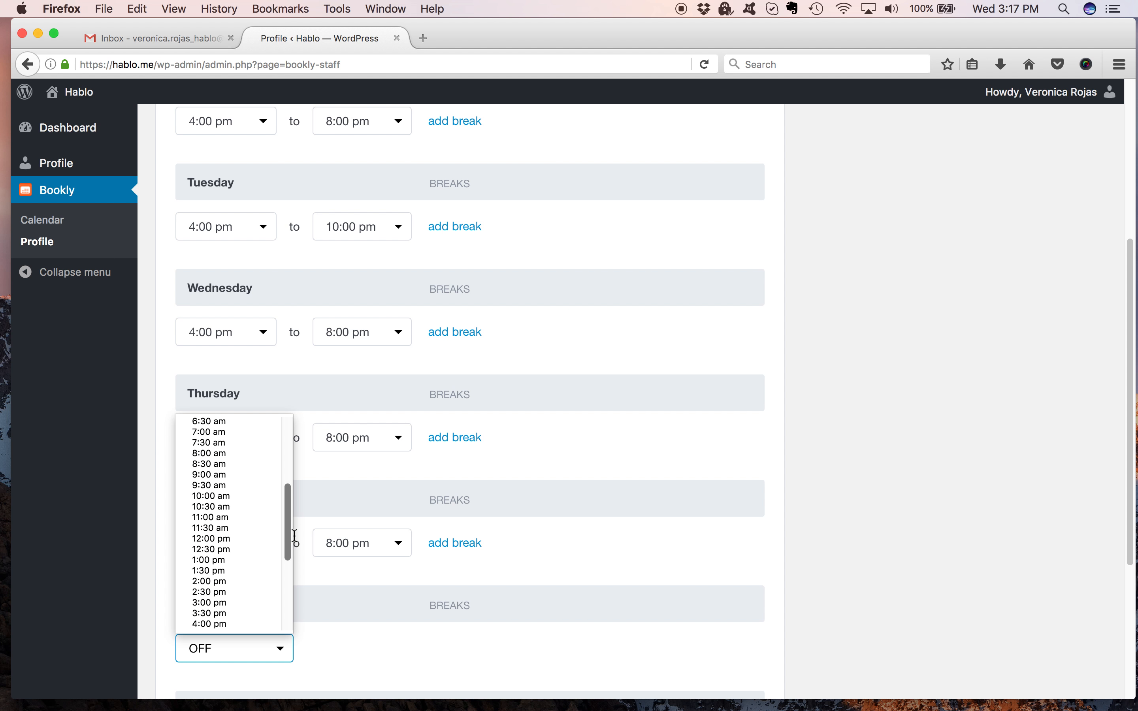
left_click(248, 625)
left_click(376, 648)
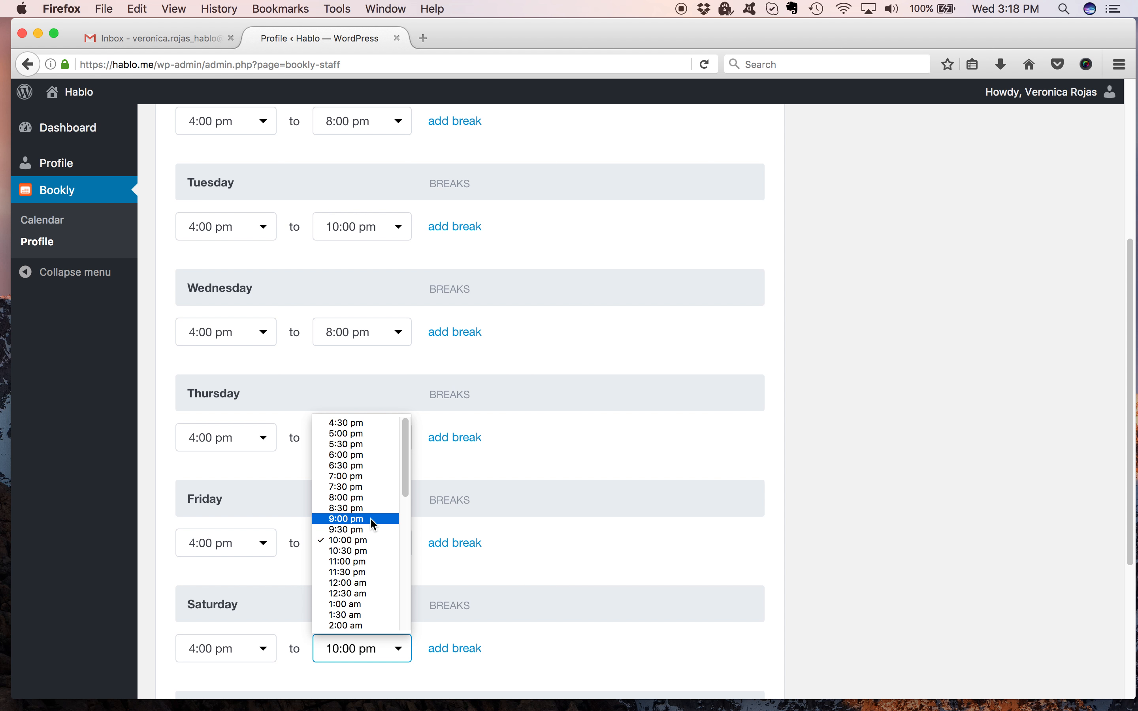
left_click(369, 497)
left_click_drag(1131, 405, 1114, 297)
scroll(1114, 297, "up", 2)
scroll(1064, 458, "down", 10)
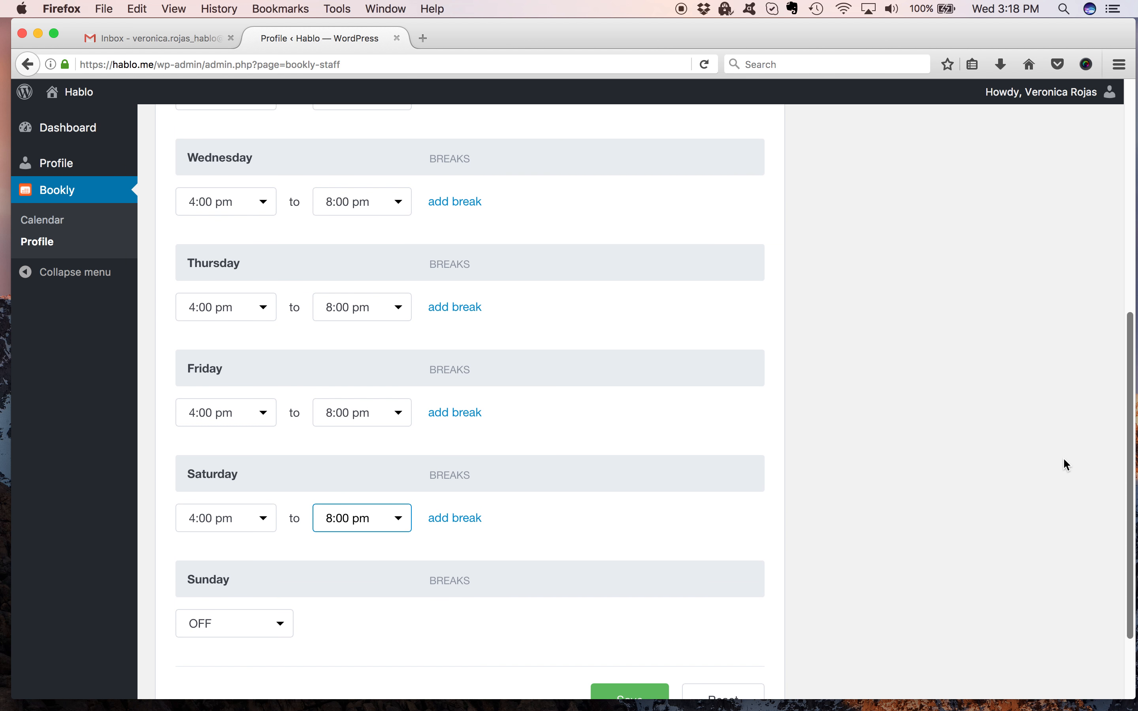
scroll(1066, 485, "down", 3)
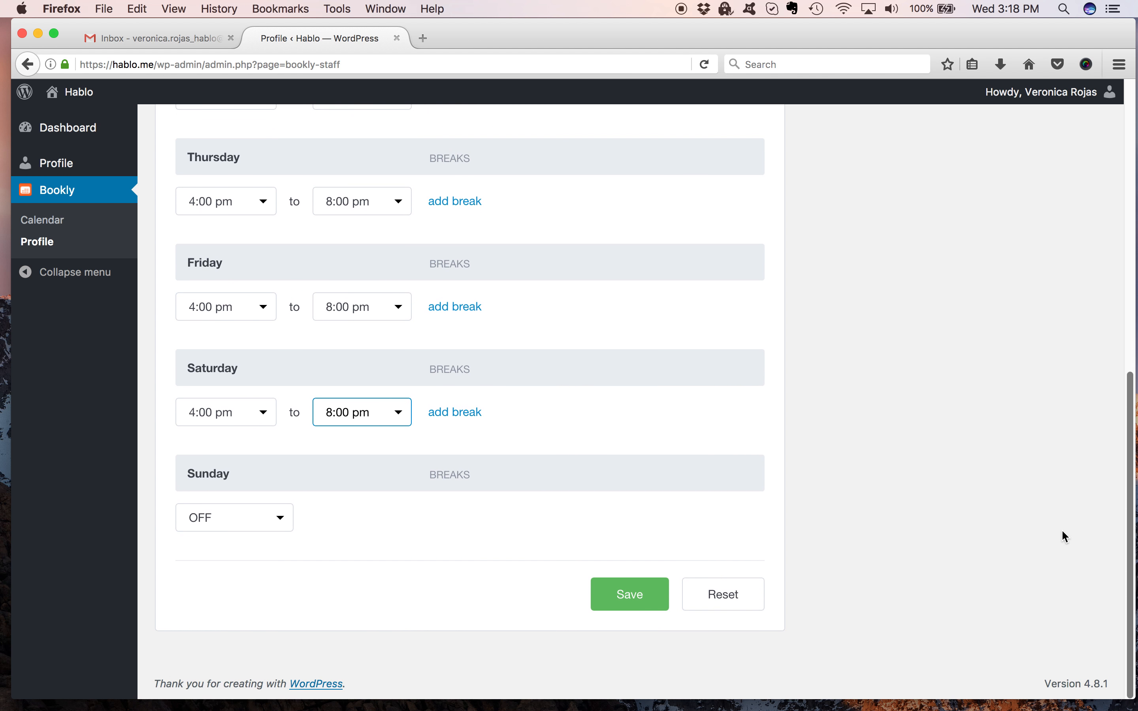
left_click(263, 519)
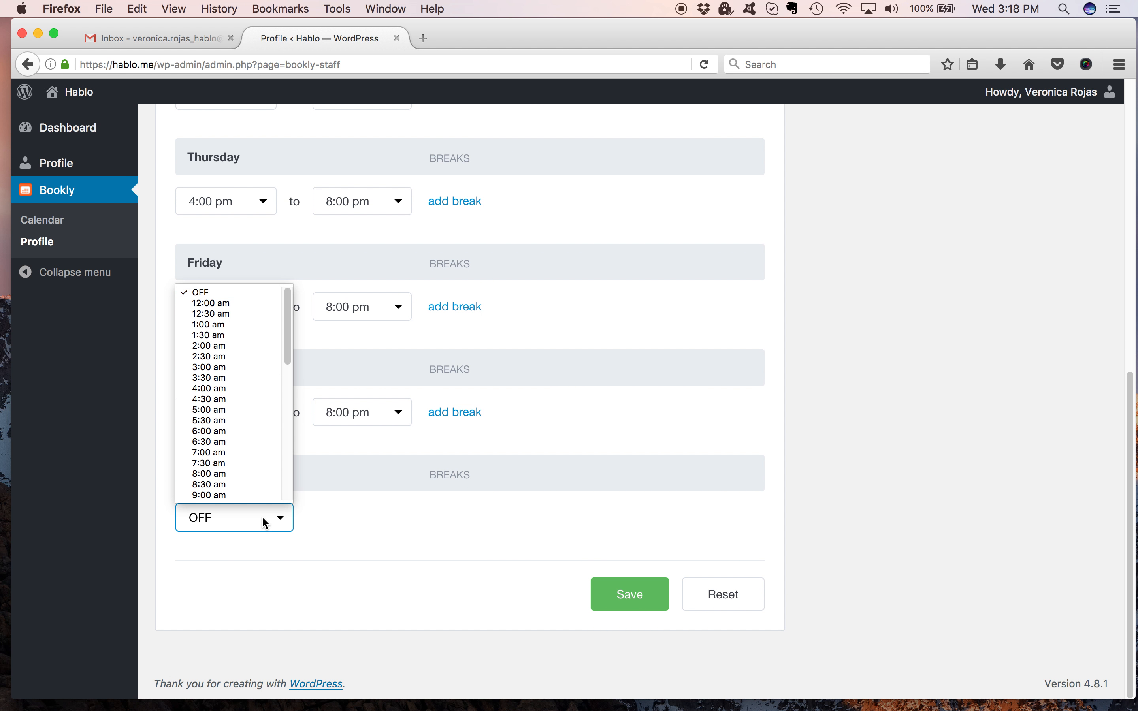
left_click(227, 382)
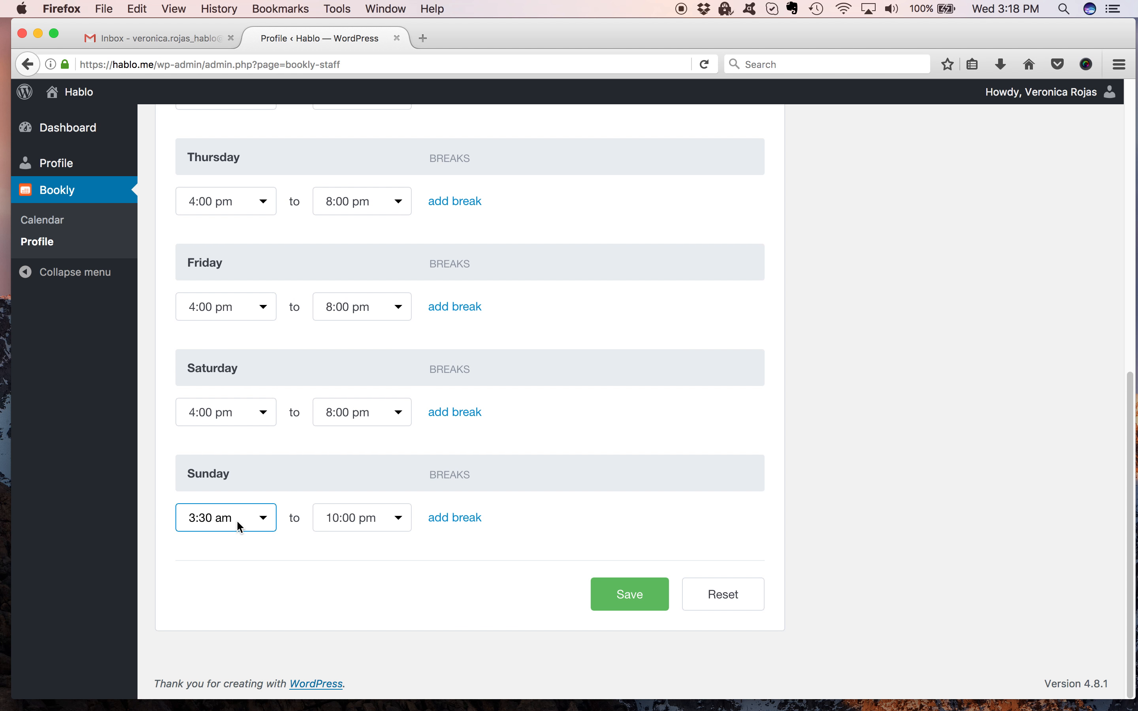
left_click(264, 520)
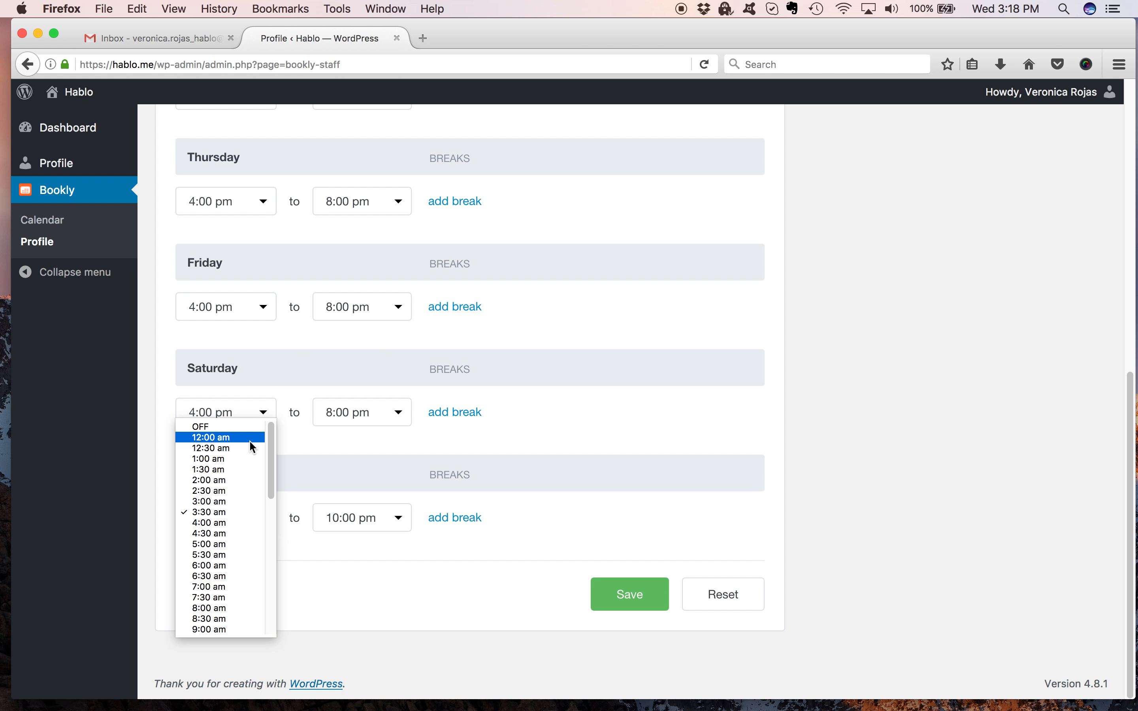
left_click(203, 427)
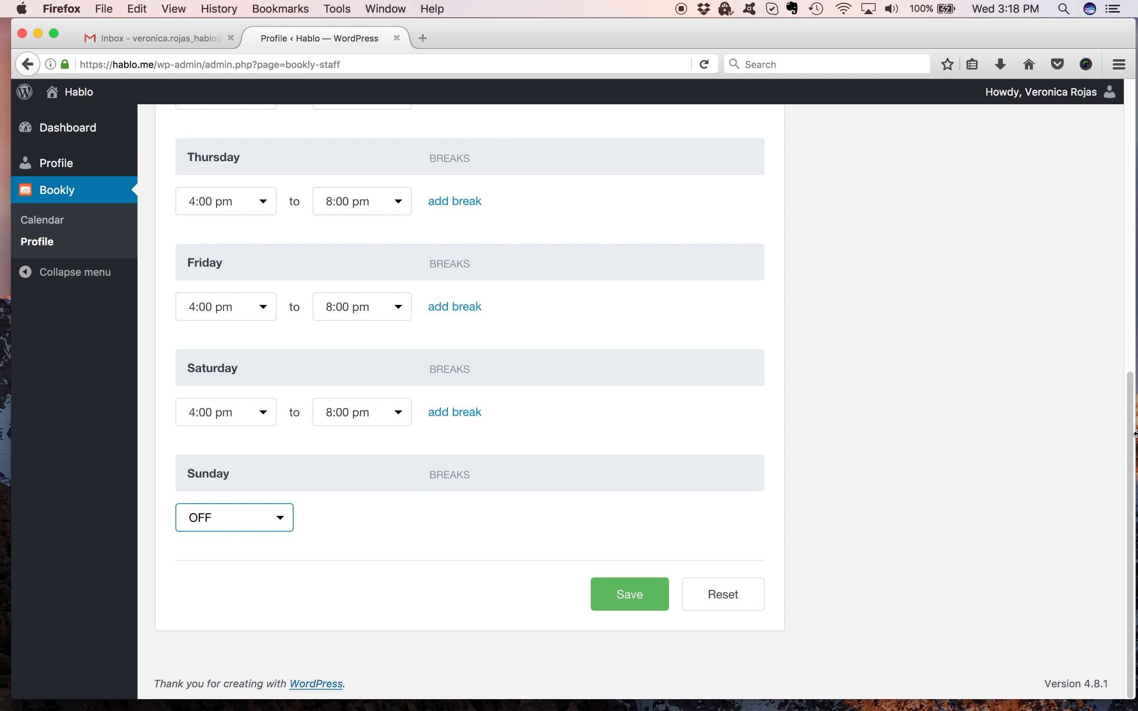
left_click_drag(1131, 452, 1124, 195)
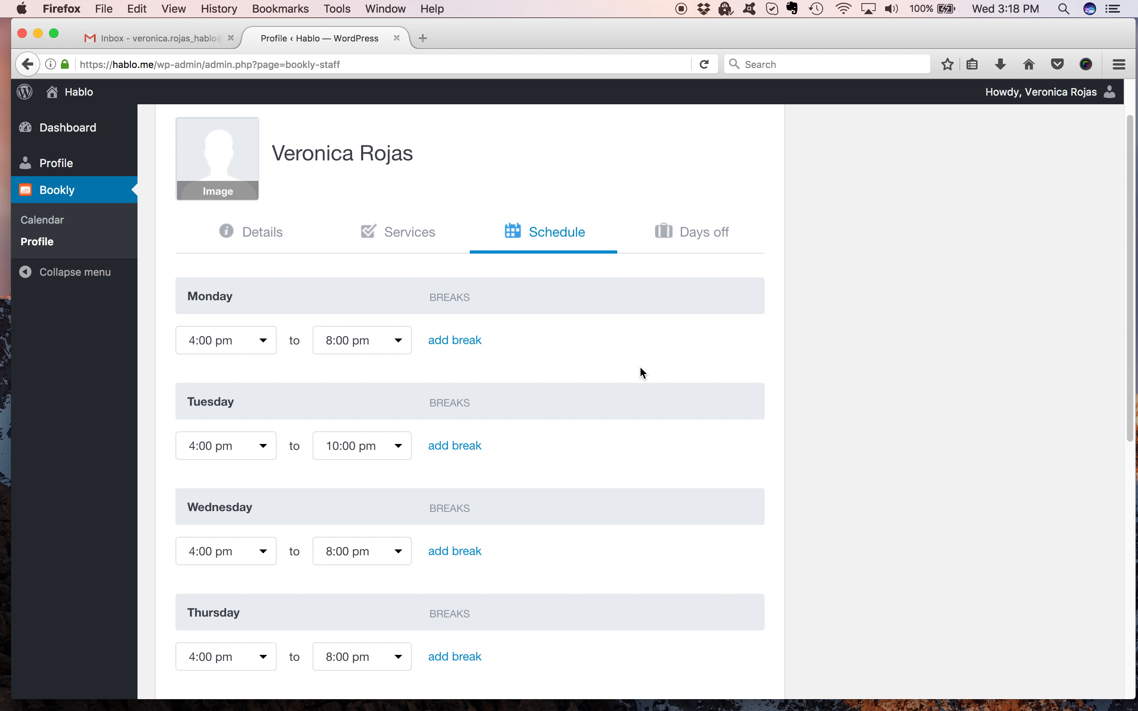
left_click_drag(1126, 196, 1089, 177)
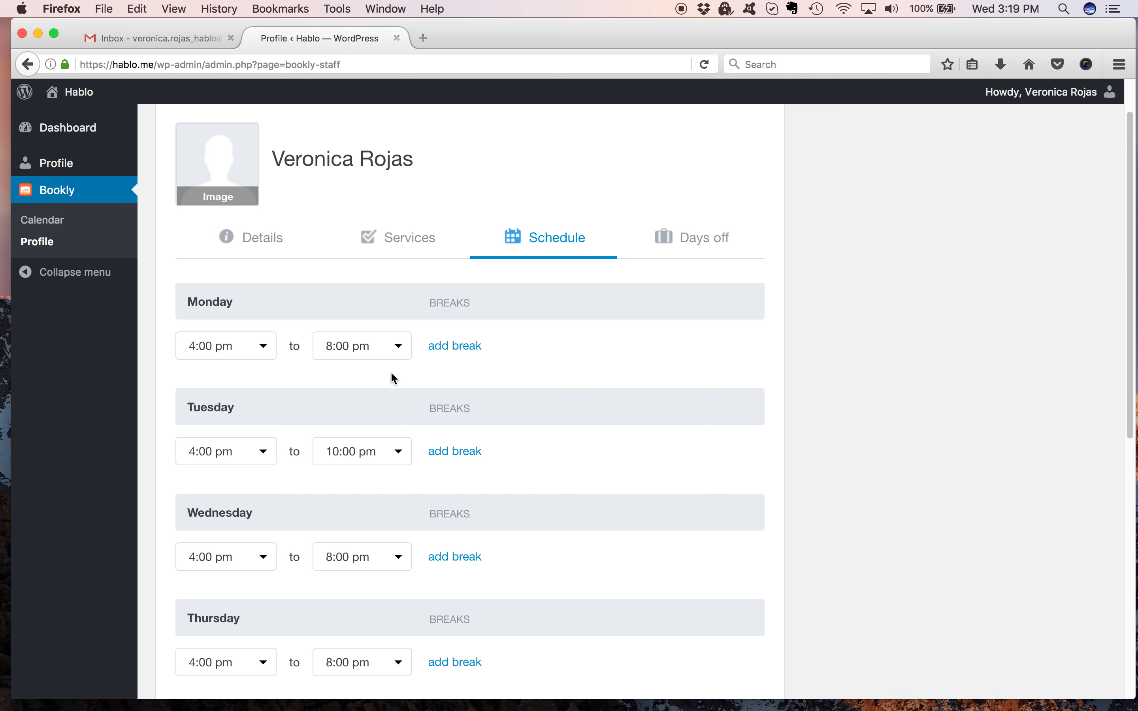
Set Monday's end time to 12:00 am and add a 5:00 pm – 6:00 pm break.
left_click(398, 346)
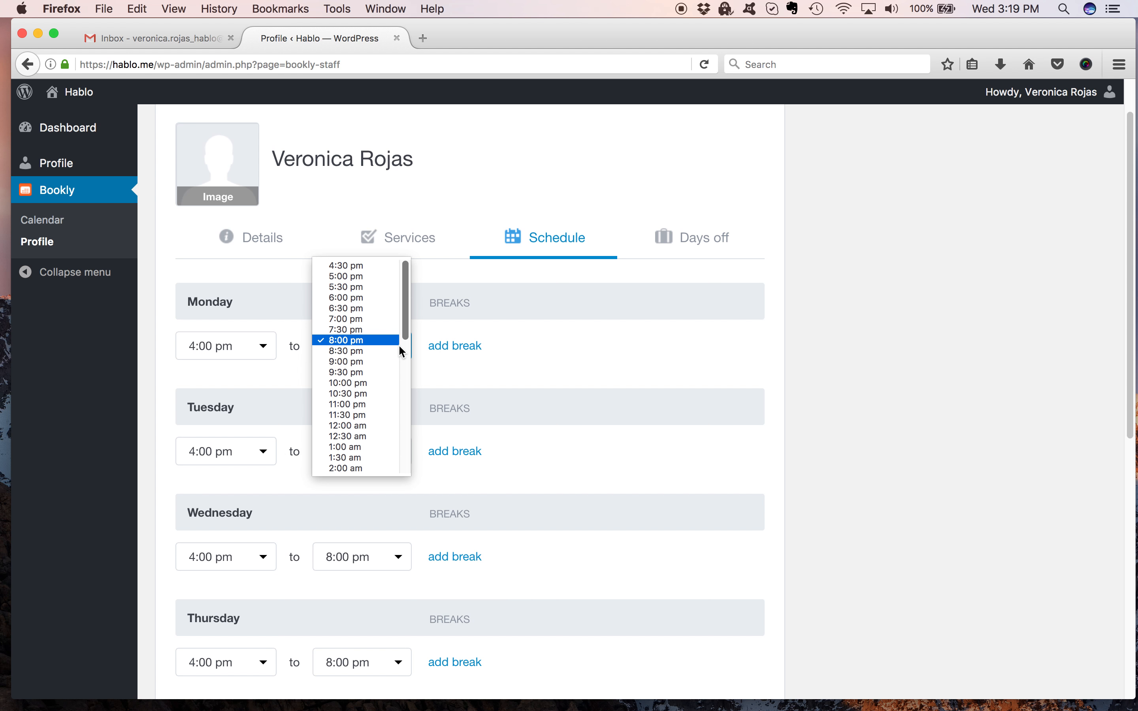
left_click(383, 425)
left_click(469, 356)
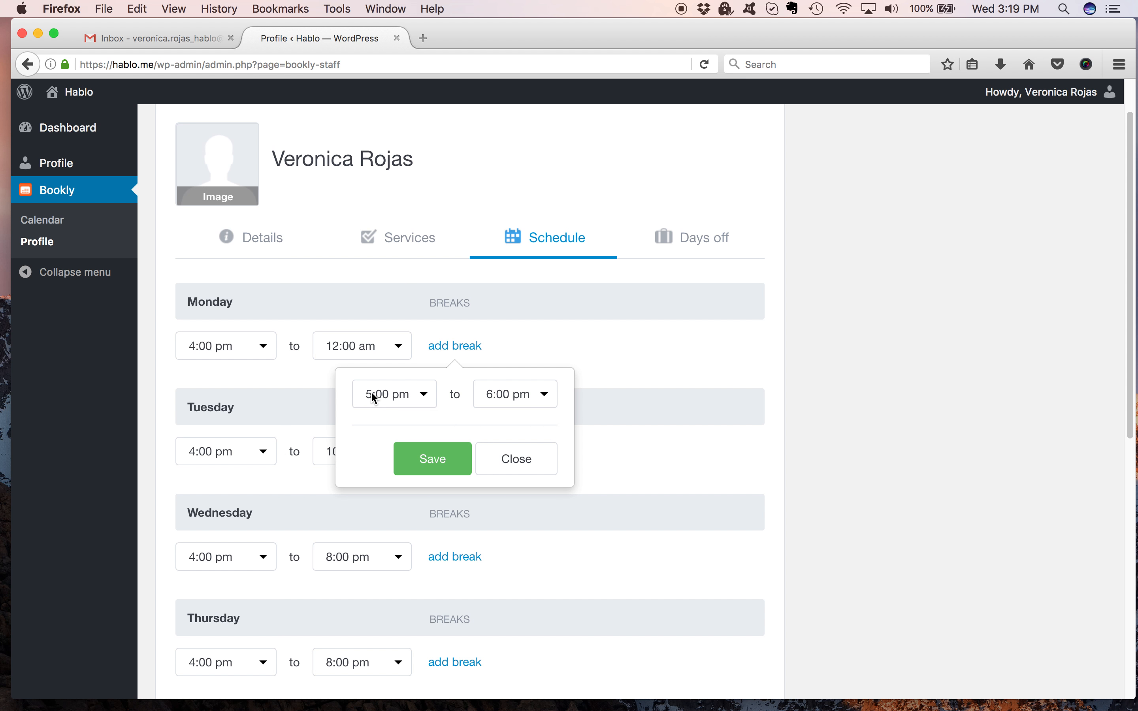
left_click(440, 463)
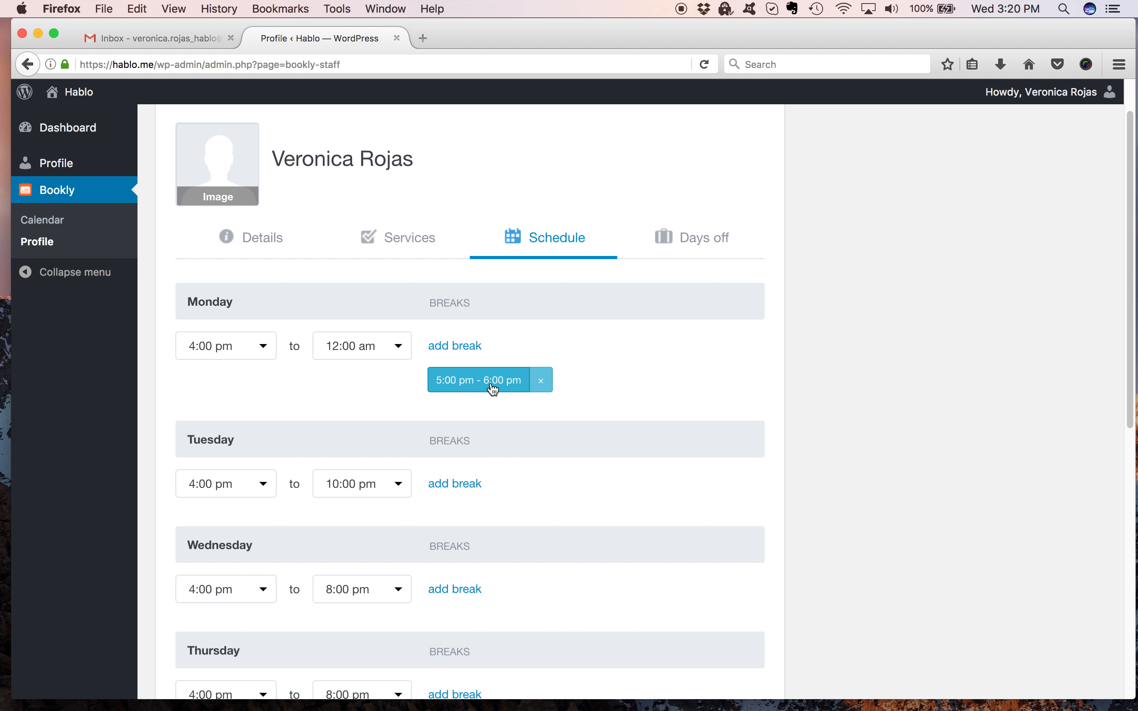
Set Monday's start time to 6:00 am.
scroll(1108, 333, "down", 5)
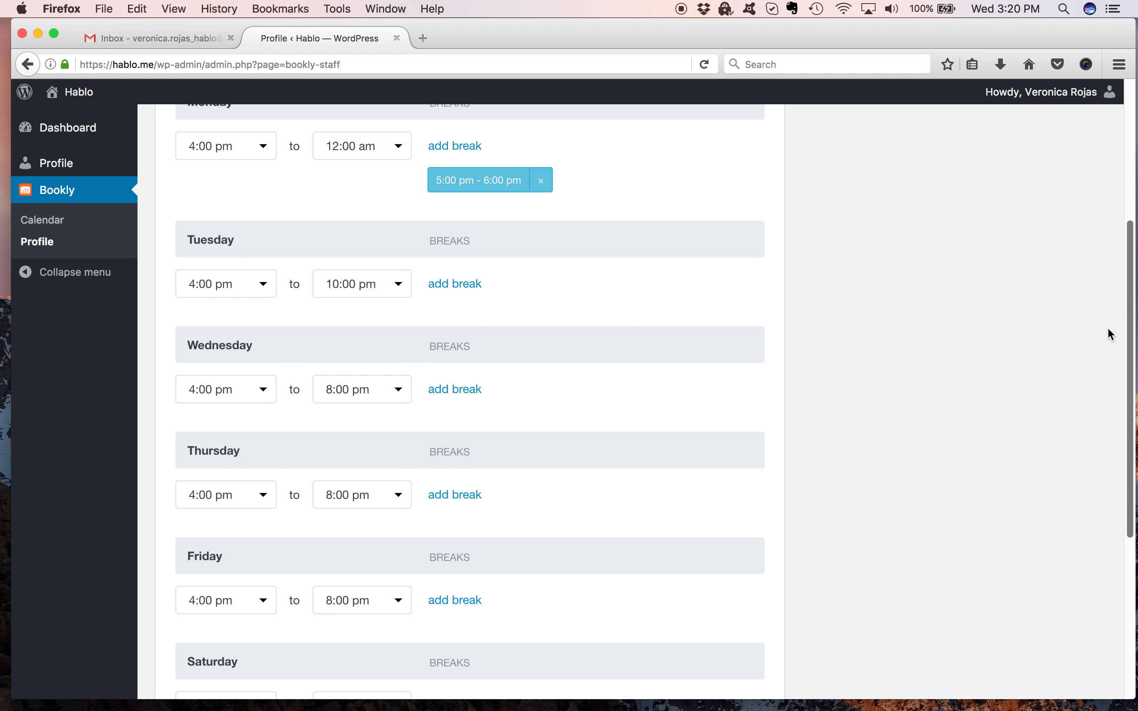
scroll(1108, 320, "up", 2)
scroll(1113, 329, "down", 3)
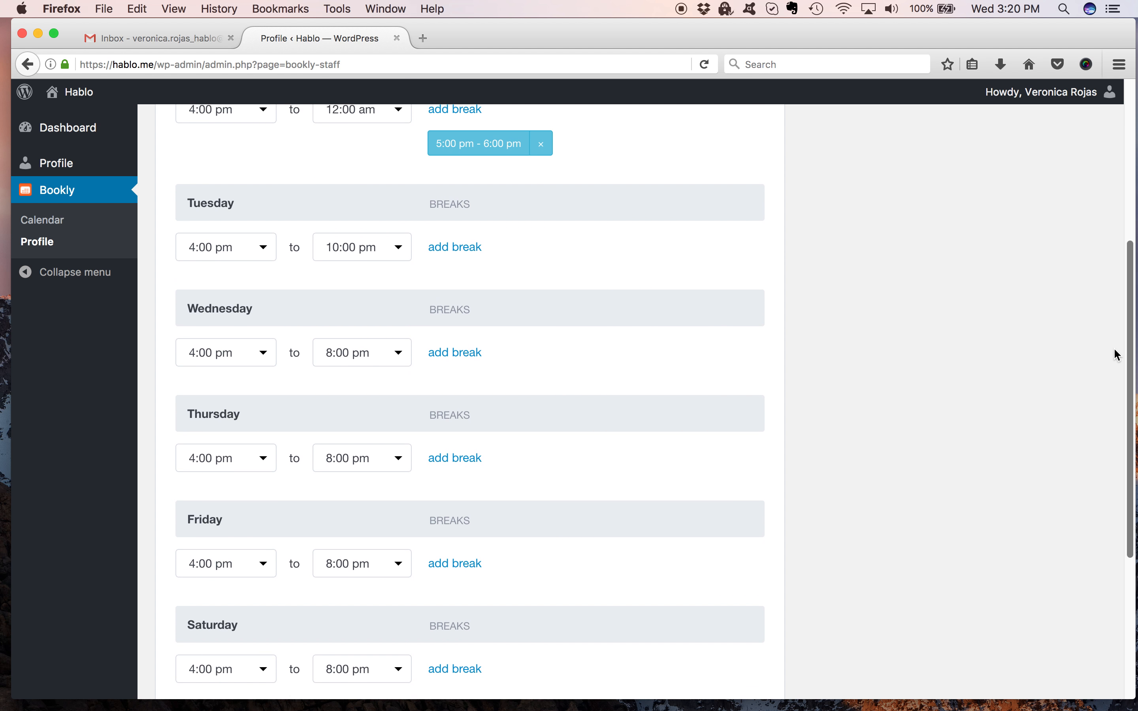
scroll(1122, 340, "up", 2)
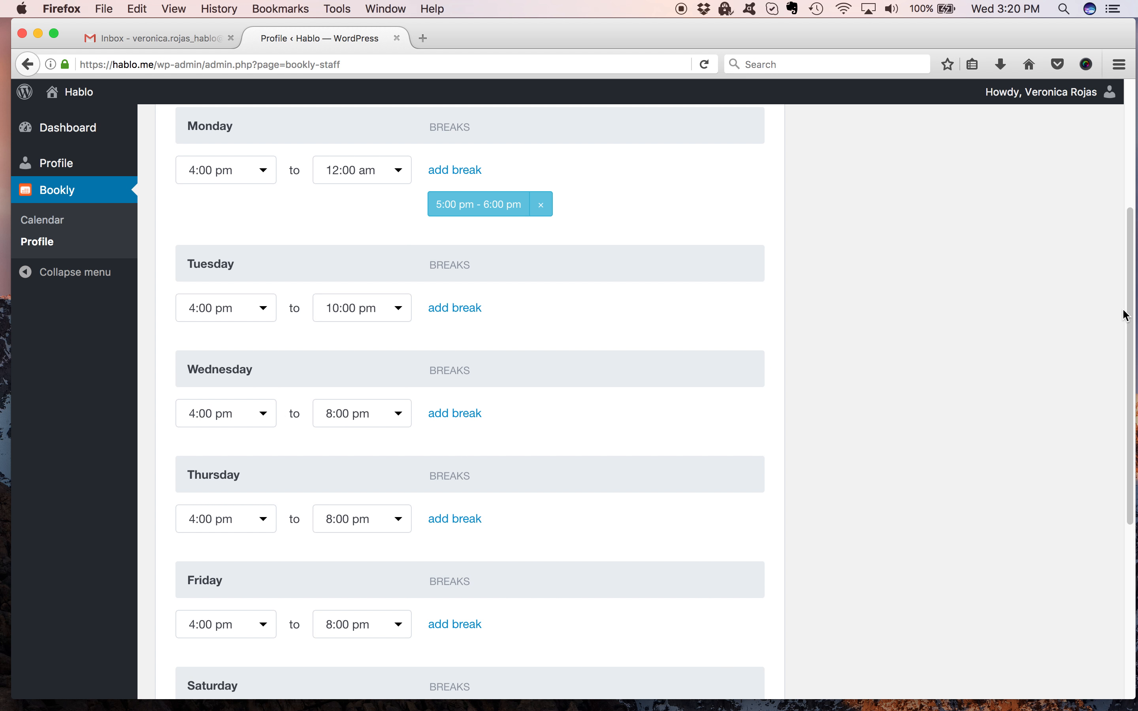
scroll(1126, 316, "up", 2)
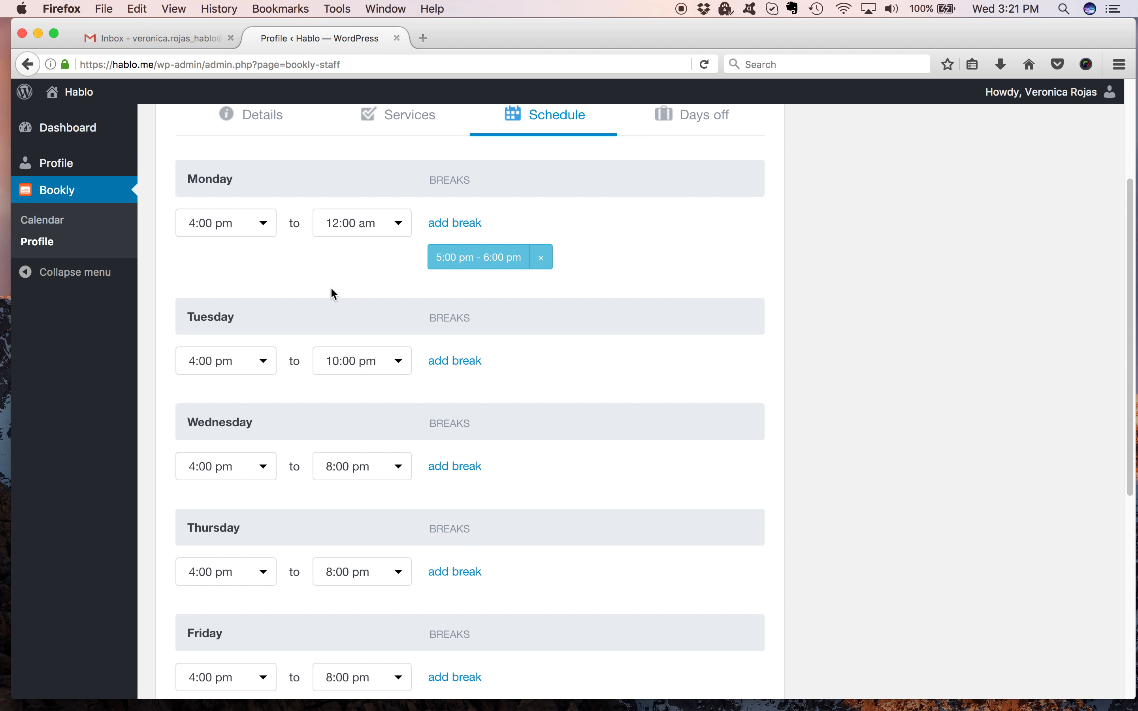
left_click(270, 228)
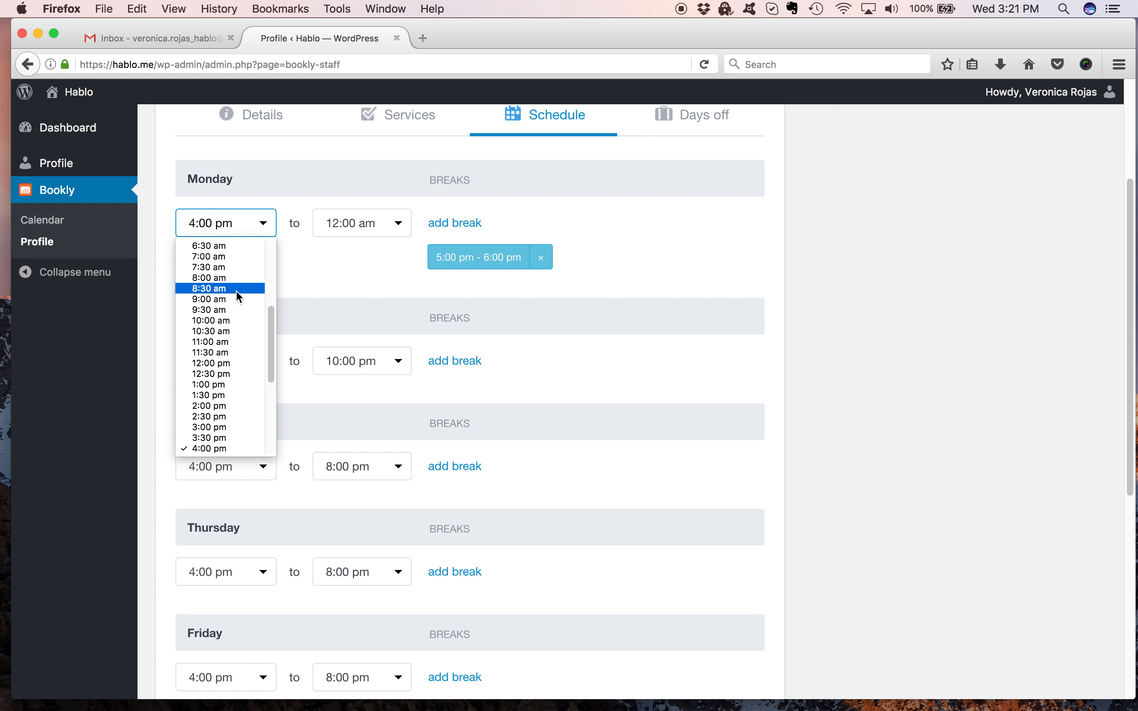
scroll(264, 306, "up", 2)
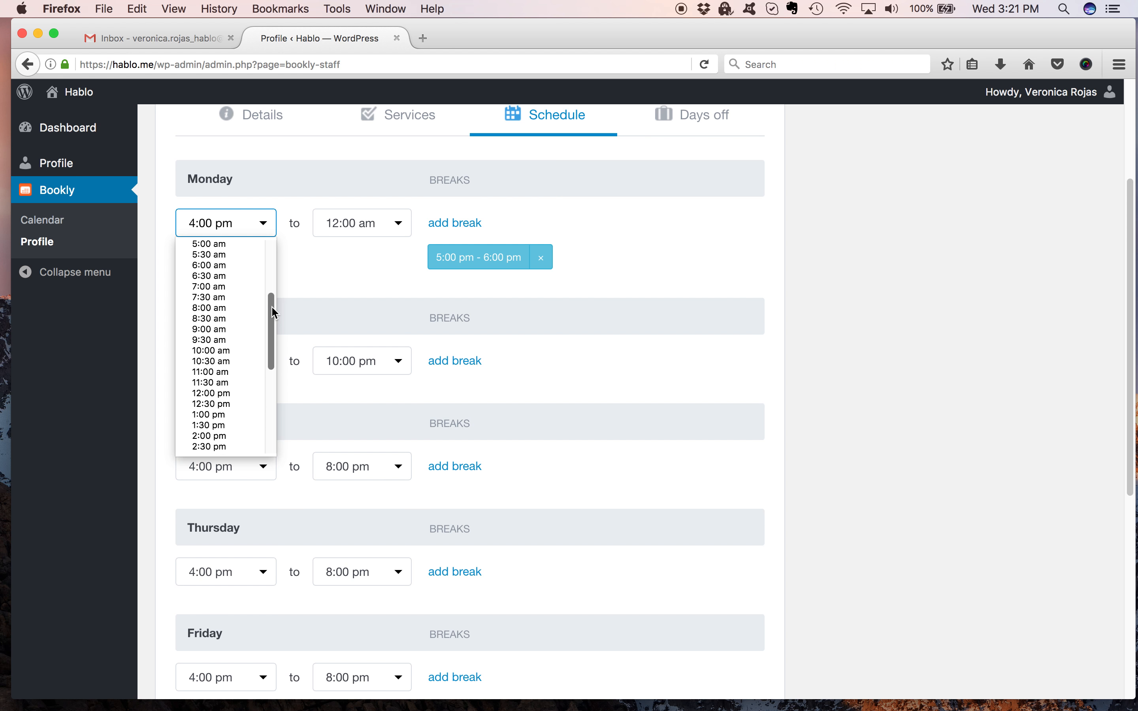
left_click(242, 281)
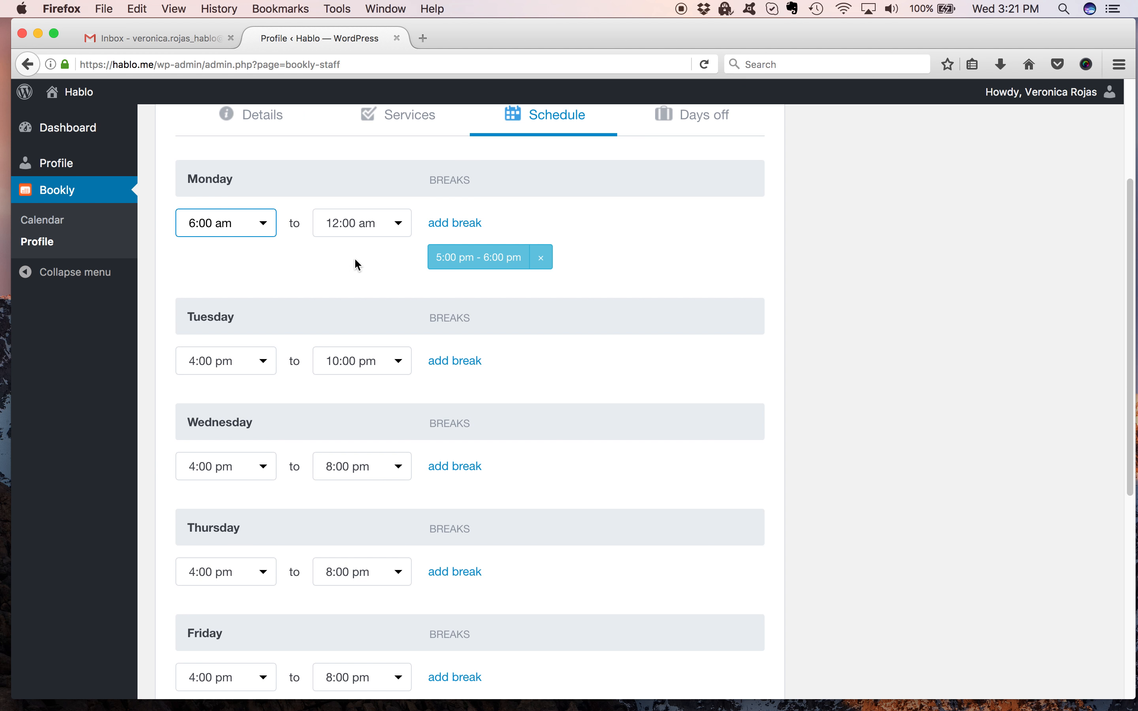
Set Tuesday's working hours to 6:00 am to 12:00 pm.
left_click(265, 363)
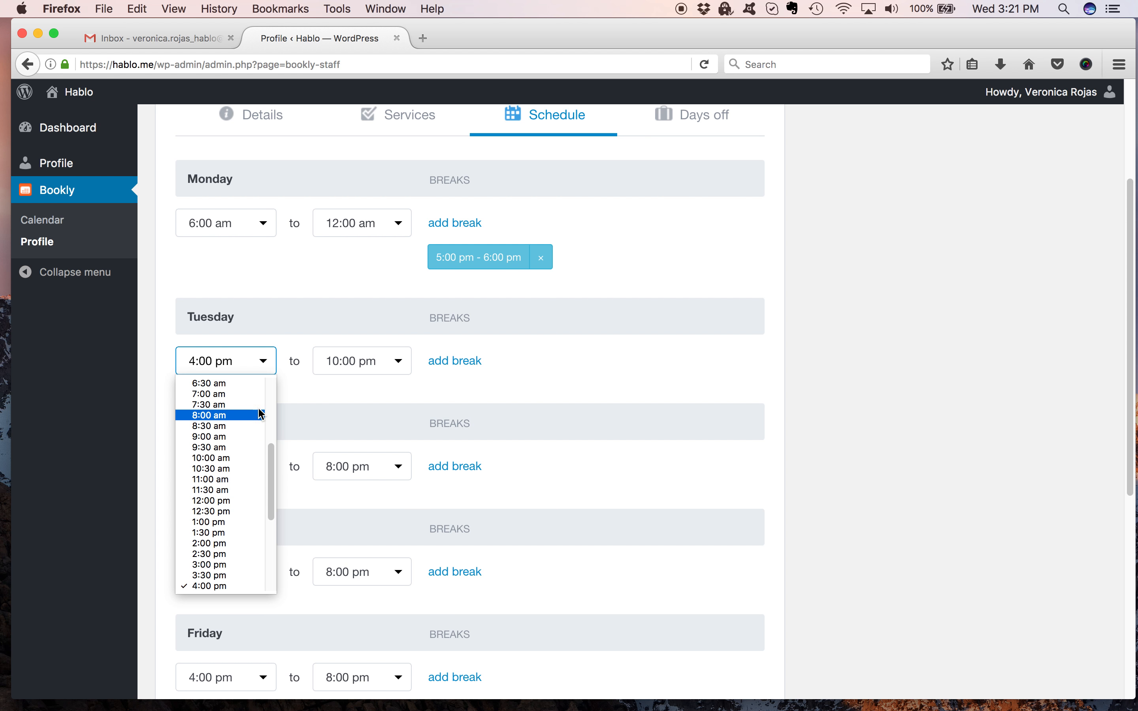
left_click_drag(271, 460, 272, 442)
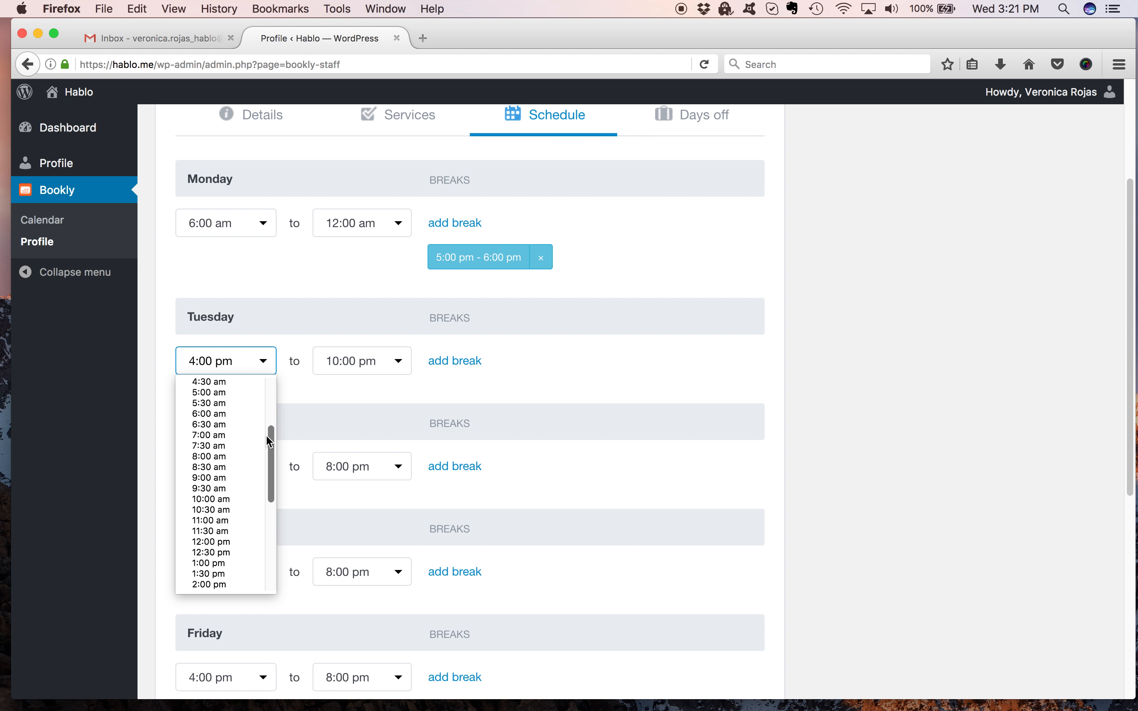
left_click(249, 414)
left_click(362, 360)
left_click(375, 399)
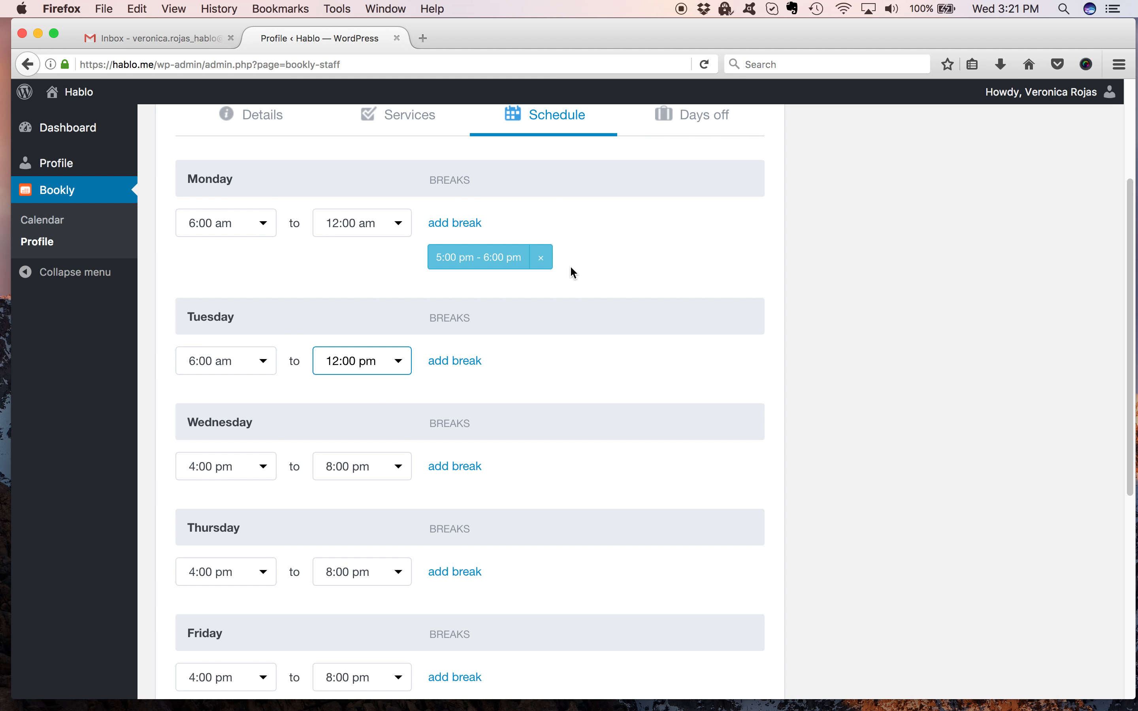
Remove Monday's 5:00 pm – 6:00 pm break and save the weekly schedule.
left_click(541, 258)
left_click(604, 343)
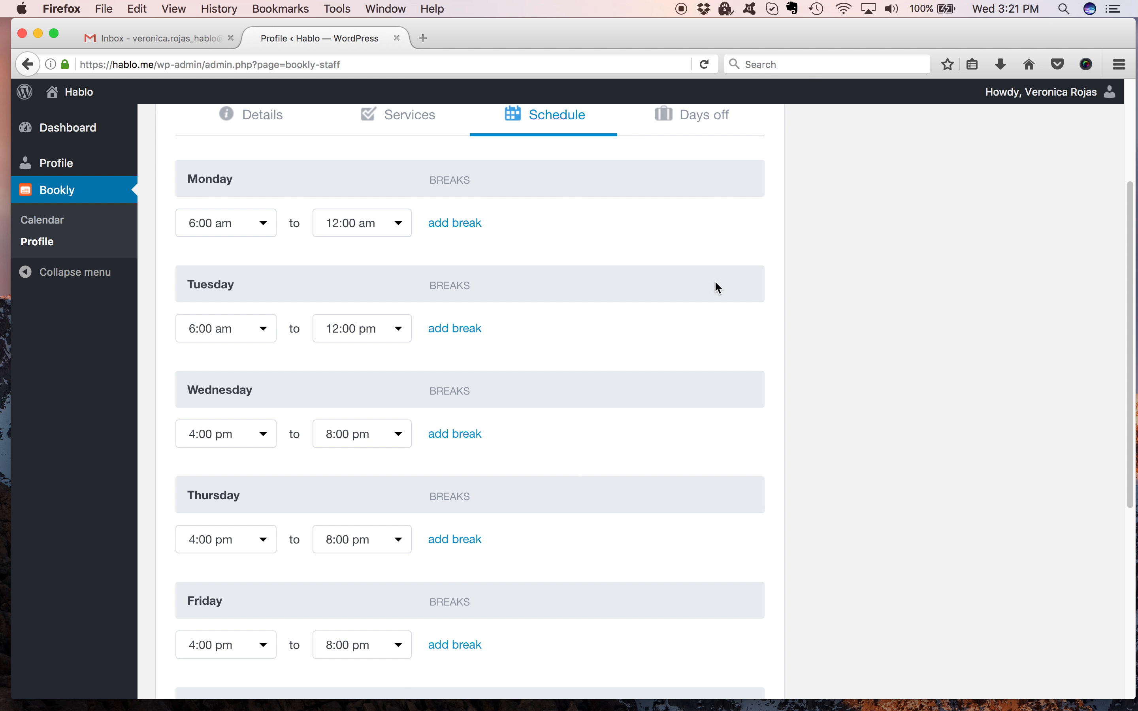
left_click_drag(1131, 212, 1105, 306)
scroll(1105, 306, "down", 4)
scroll(1091, 363, "up", 5)
scroll(1086, 206, "down", 6)
scroll(1059, 337, "up", 10)
scroll(1061, 143, "down", 10)
left_click(631, 595)
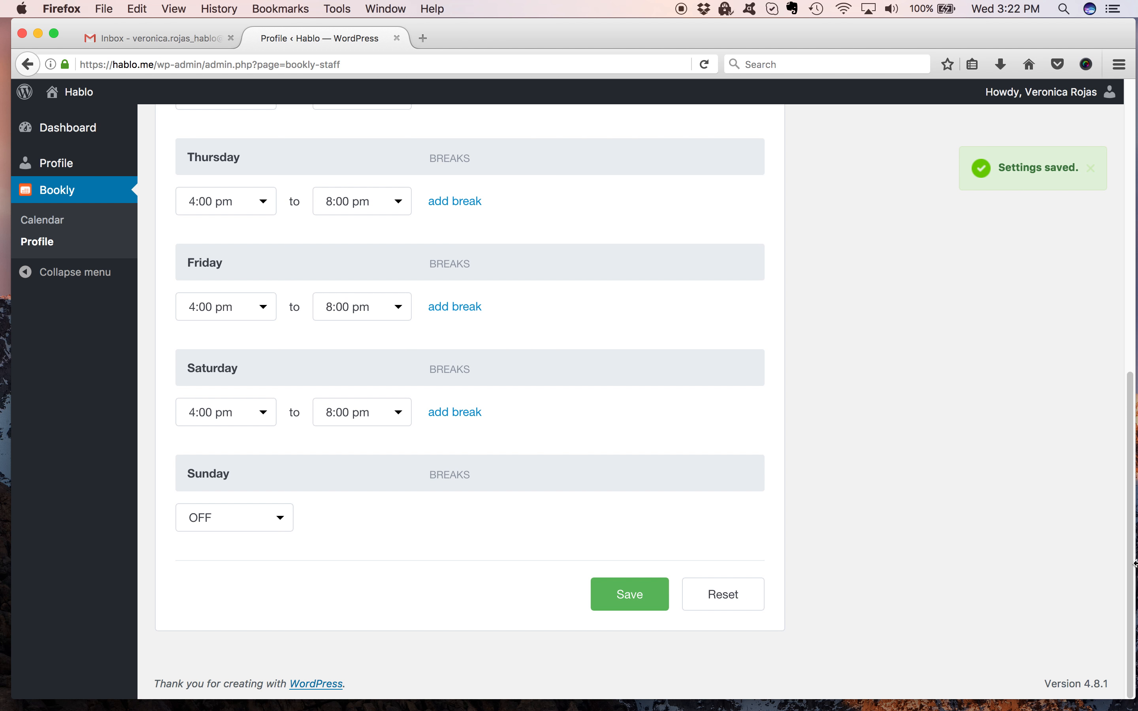
Review the saved working hours for each day of the week.
left_click_drag(1131, 548, 1130, 319)
scroll(1095, 427, "down", 5)
scroll(1073, 349, "up", 5)
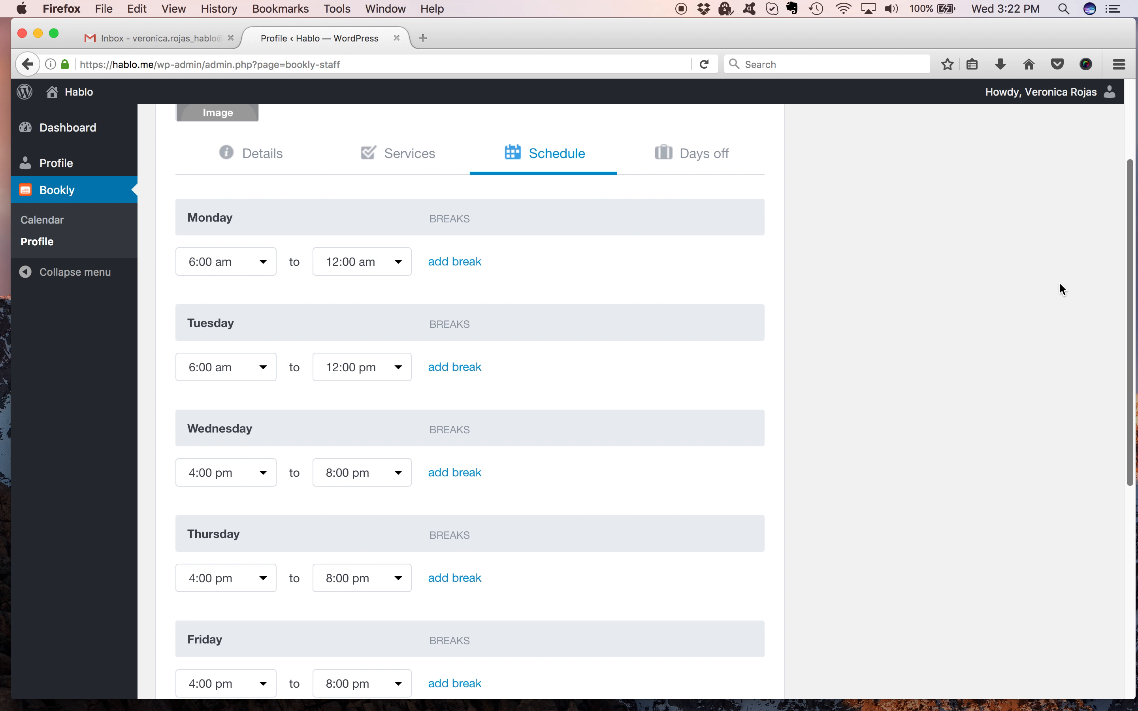
scroll(1064, 290, "up", 2)
scroll(1056, 259, "down", 4)
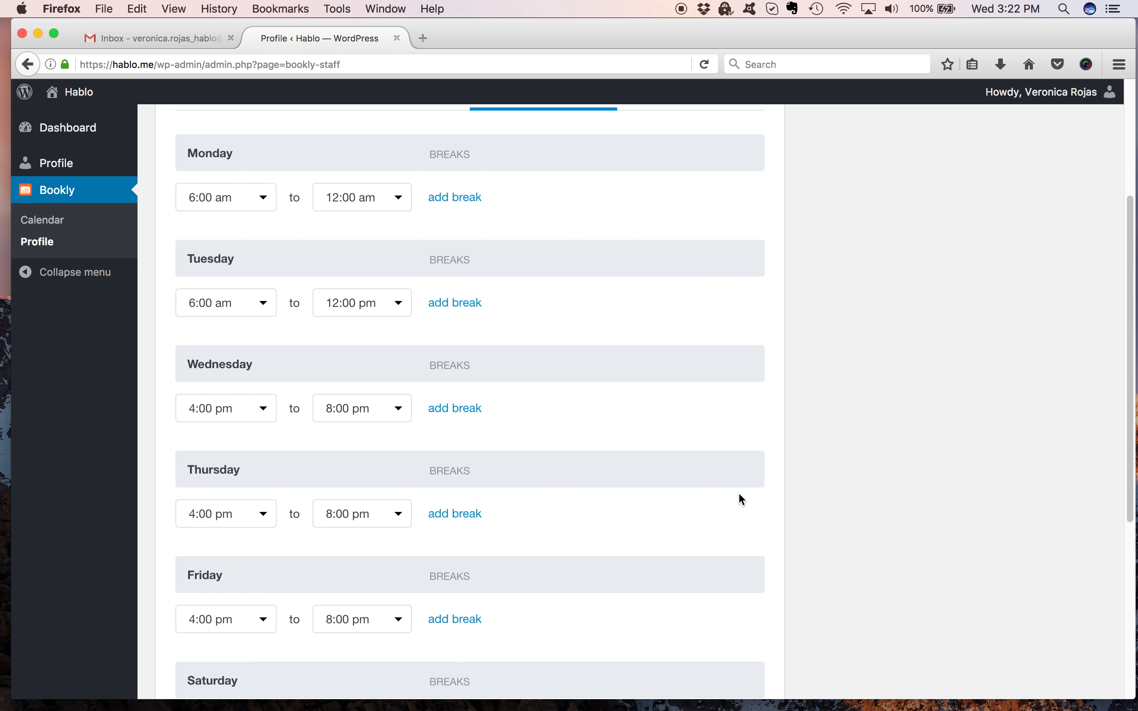
scroll(1130, 337, "down", 1)
left_click_drag(1132, 341, 1111, 515)
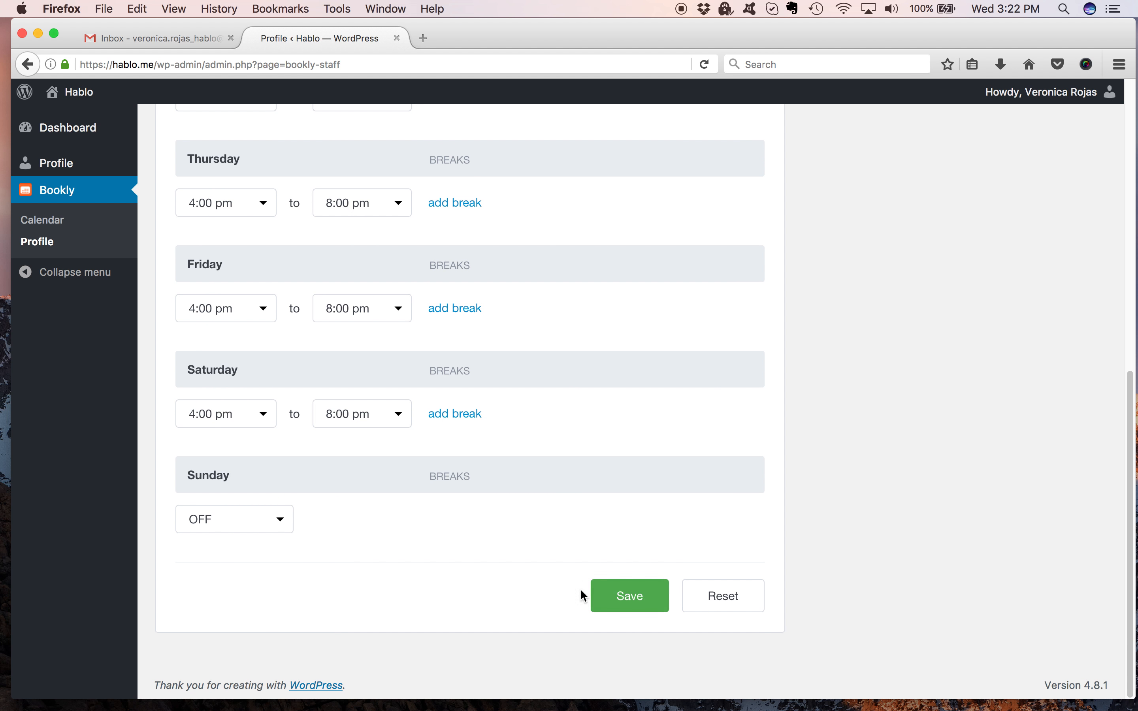
mouse_move(596, 709)
right_click(687, 672)
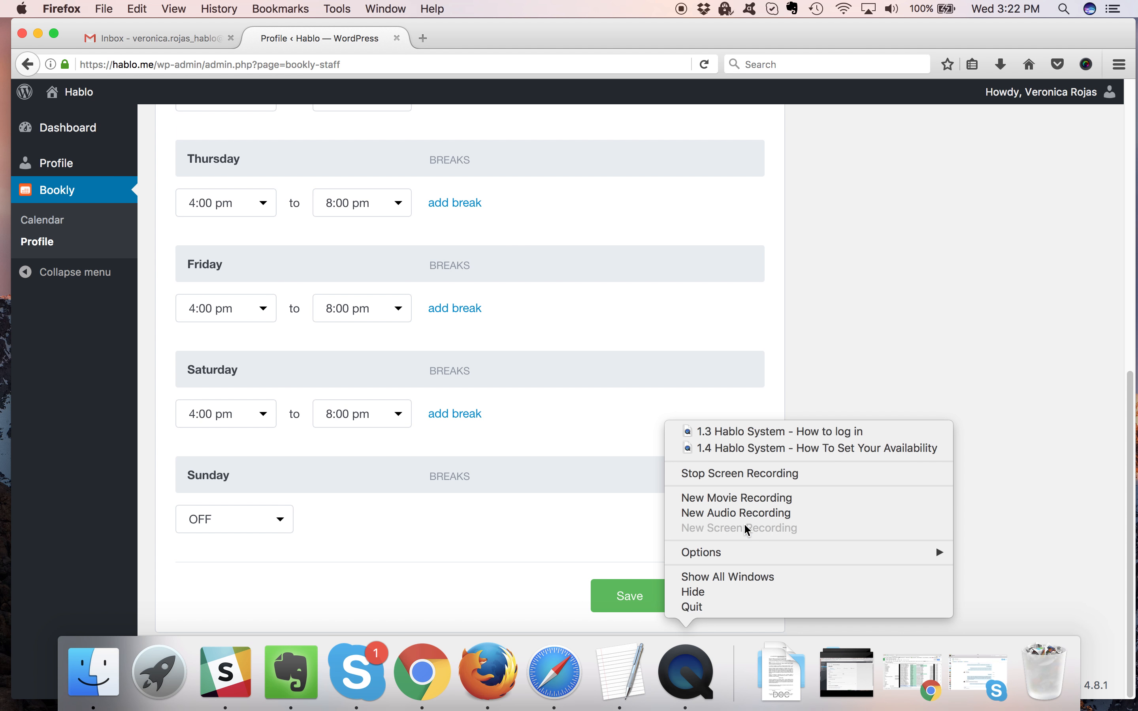